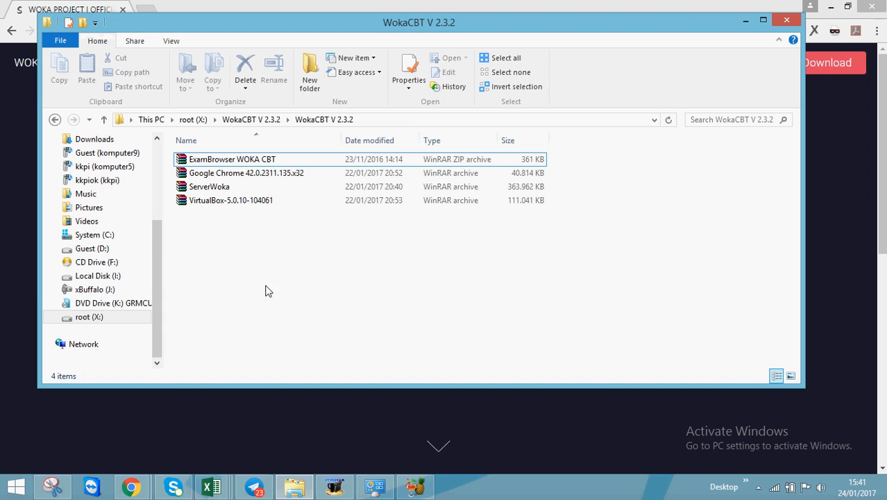
pyautogui.moveTo(244, 230); pyautogui.dragTo(246, 175)
pyautogui.click(256, 235)
pyautogui.click(248, 201)
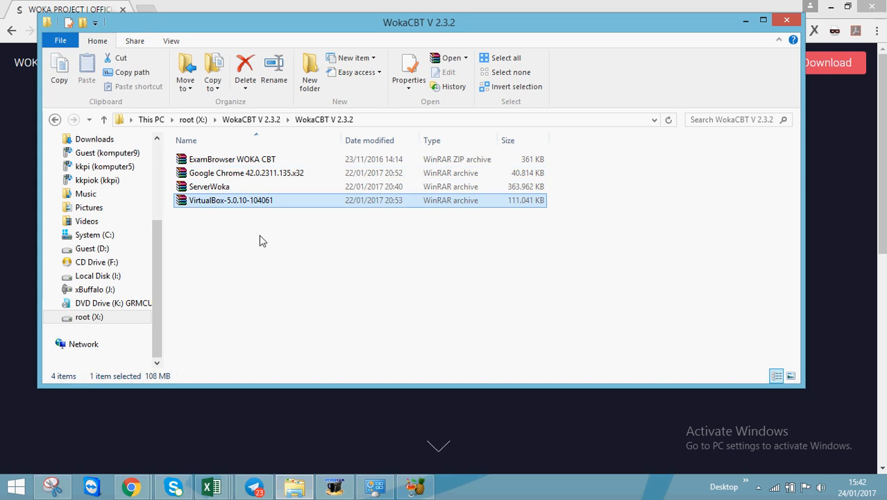
pyautogui.click(250, 188)
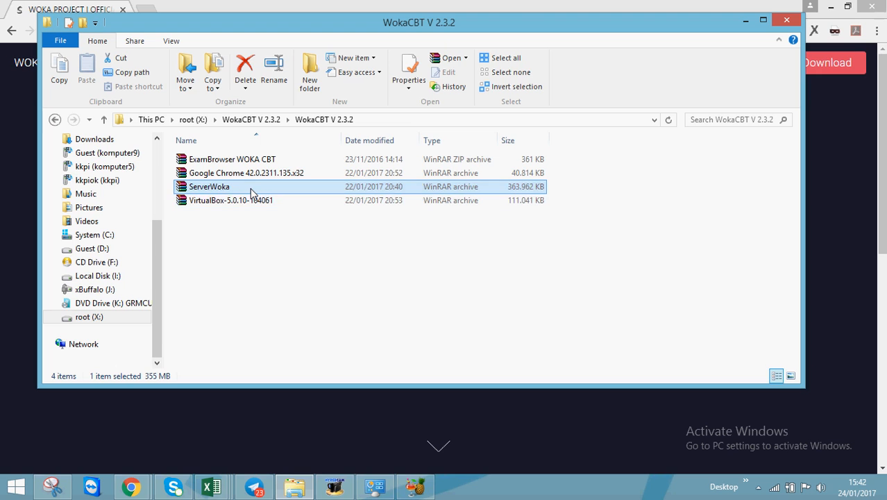
pyautogui.click(254, 174)
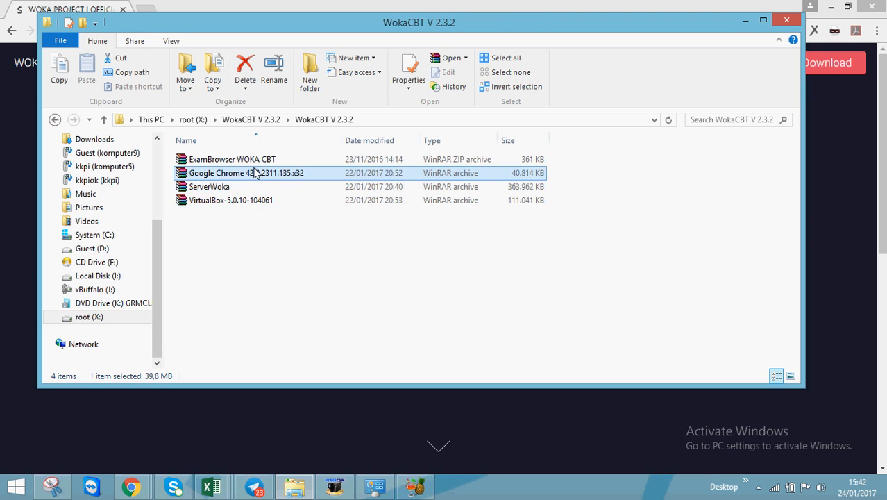
pyautogui.click(258, 160)
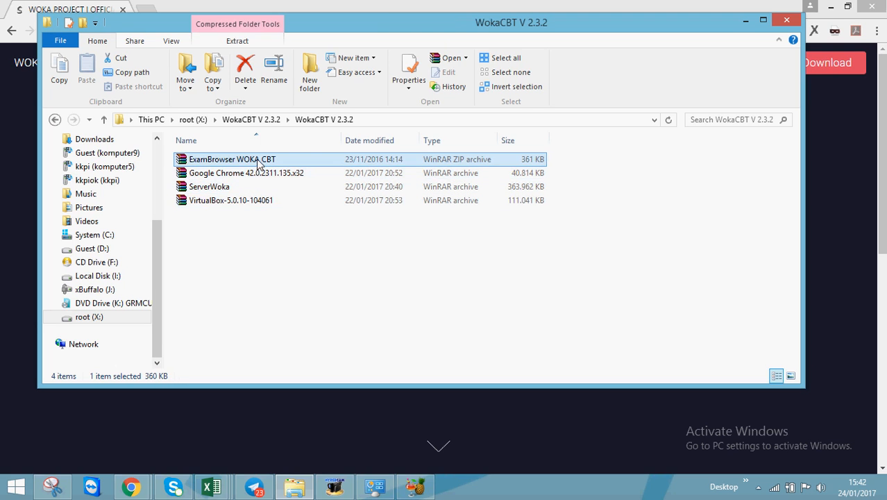
pyautogui.click(290, 260)
# Step: Extract the ServerWoka archive inside the WokaCBT V 2.3.2 folder
pyautogui.click(279, 188)
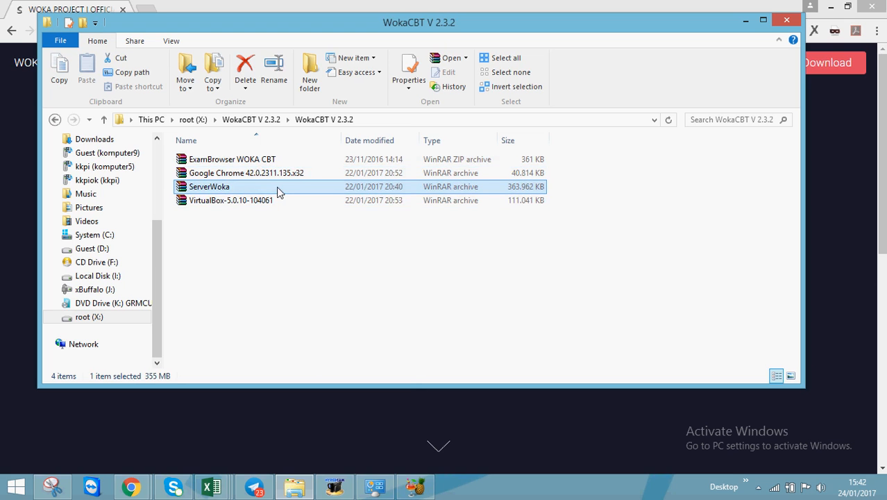
pyautogui.rightClick(276, 188)
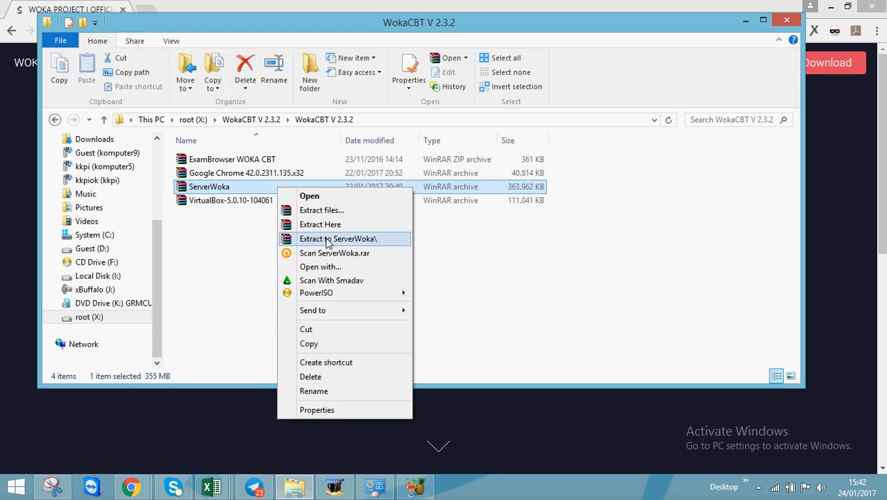
pyautogui.click(327, 231)
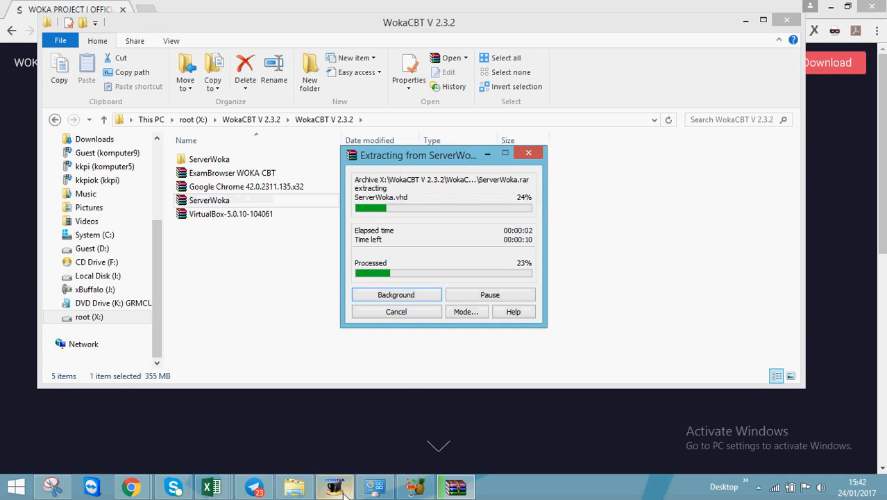
pyautogui.moveTo(343, 493)
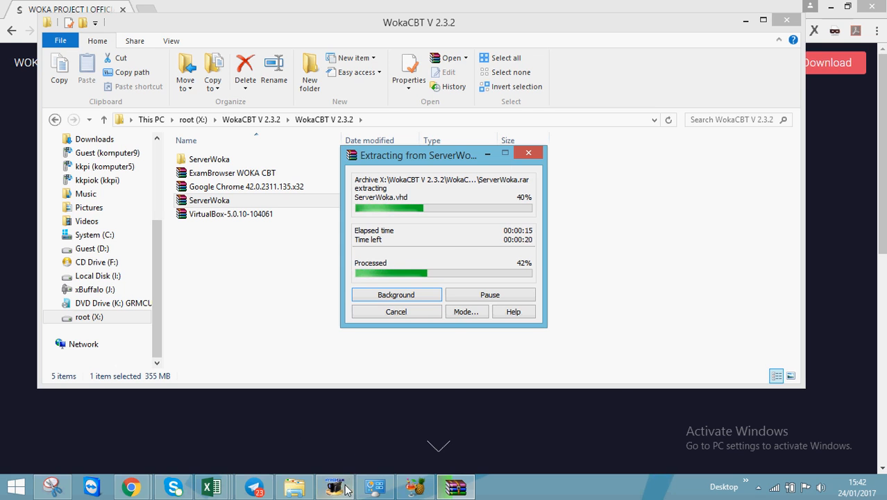
pyautogui.click(405, 383)
pyautogui.click(453, 332)
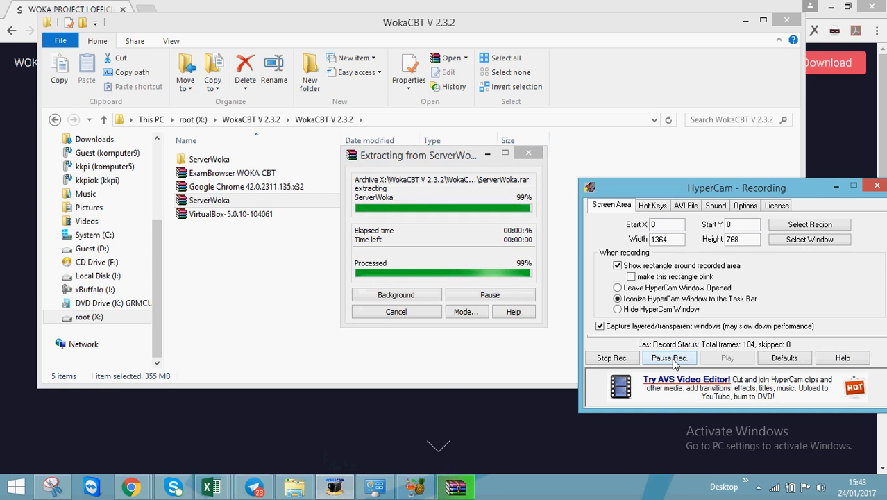
pyautogui.click(832, 185)
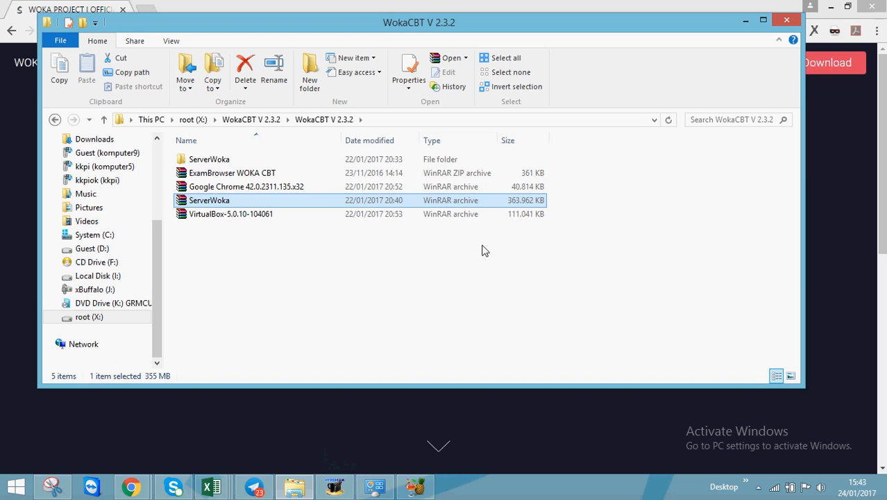
# Step: Check the contents of the extracted ServerWoka folder, and open Oracle VM VirtualBox briefly to view its machine list
pyautogui.doubleClick(258, 162)
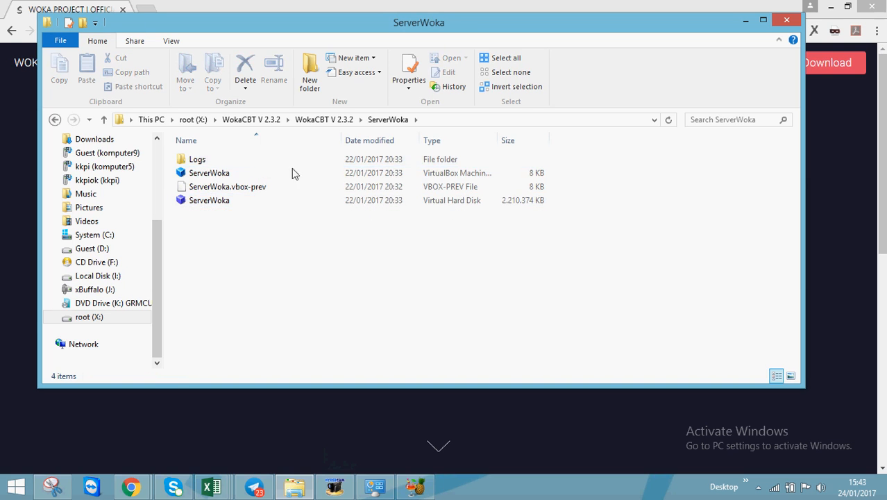
pyautogui.click(340, 123)
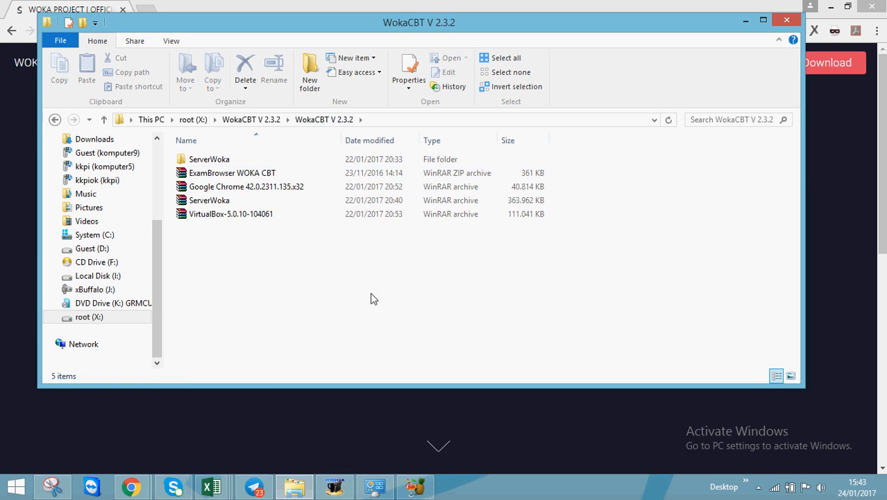
pyautogui.click(15, 486)
pyautogui.write('vir')
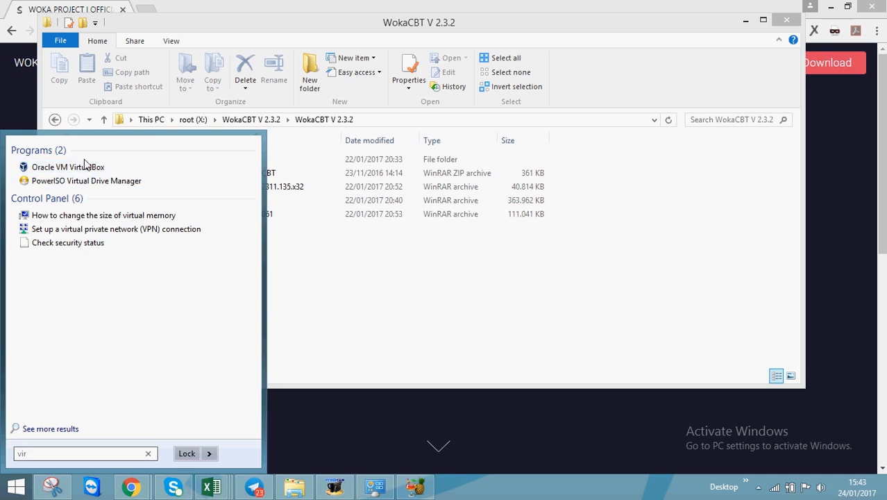
pyautogui.click(79, 168)
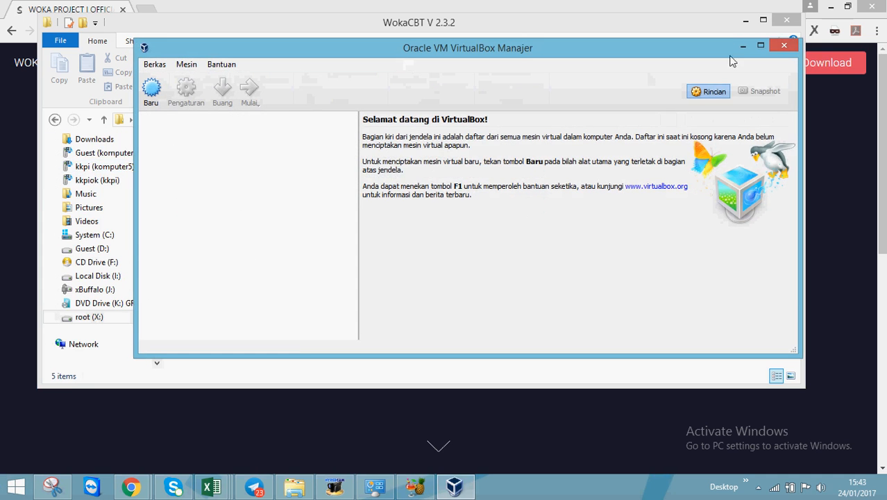
pyautogui.click(783, 46)
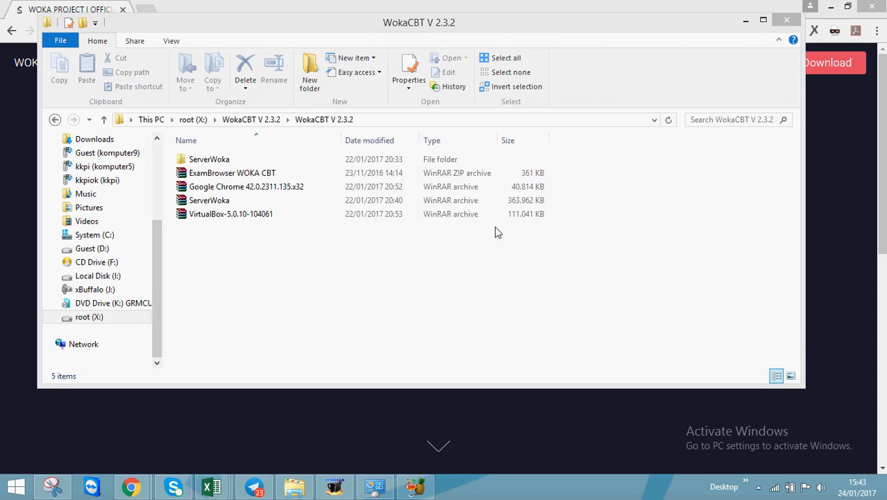
# Step: Register the ServerWoka machine in VirtualBox from its machine file in the extracted folder and select it in the machine list
pyautogui.doubleClick(229, 161)
pyautogui.doubleClick(244, 178)
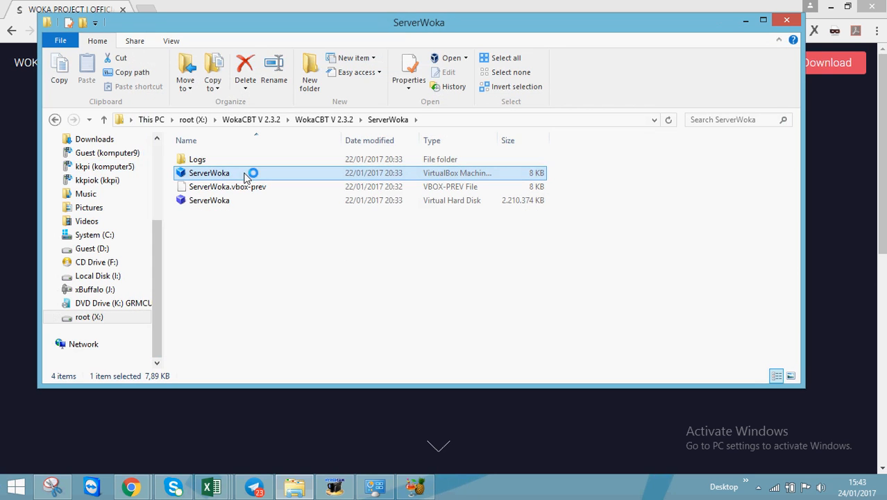
pyautogui.click(214, 116)
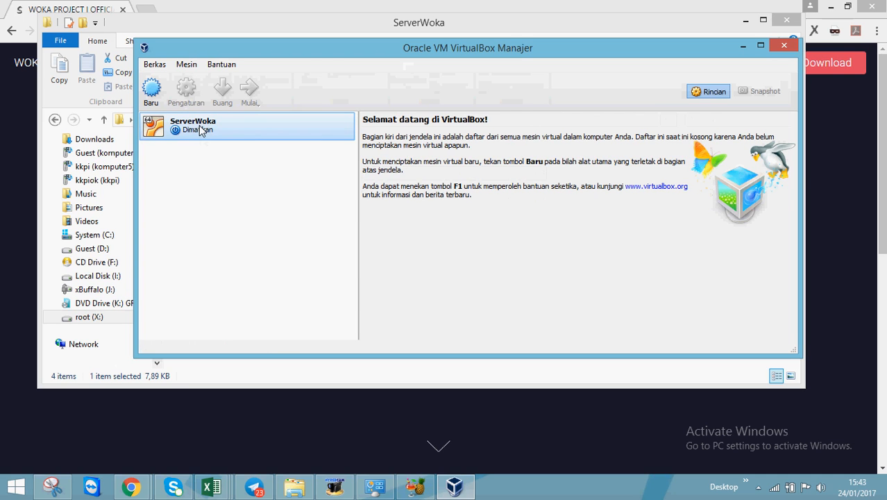
pyautogui.click(202, 131)
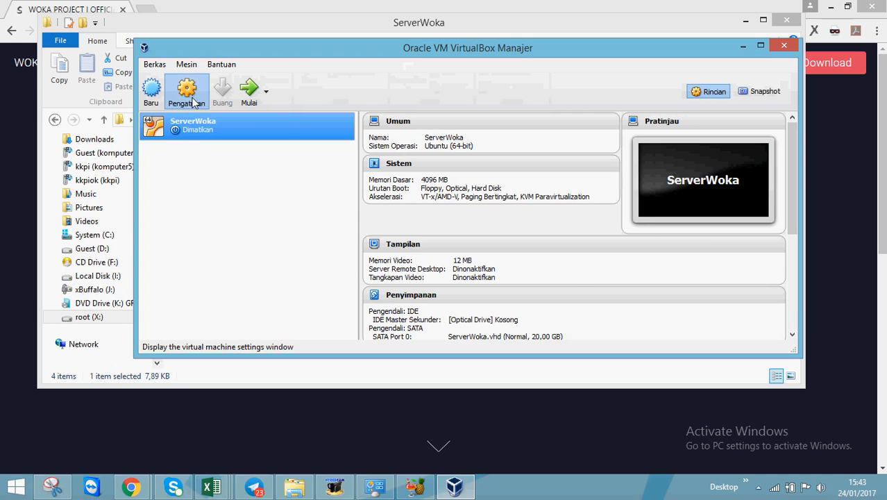
# Step: Open the network settings of the ServerWoka machine and keep Adaptor 1 attached to Adaptor Ter-bridge
pyautogui.click(194, 103)
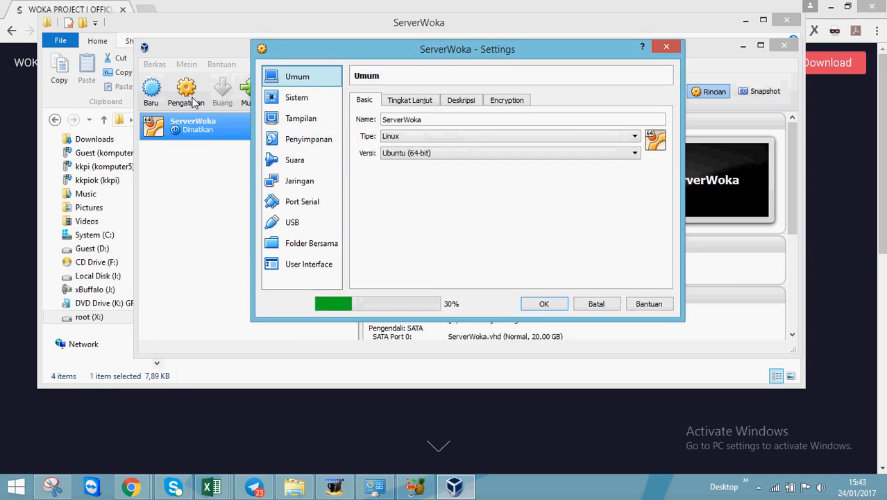
pyautogui.click(312, 181)
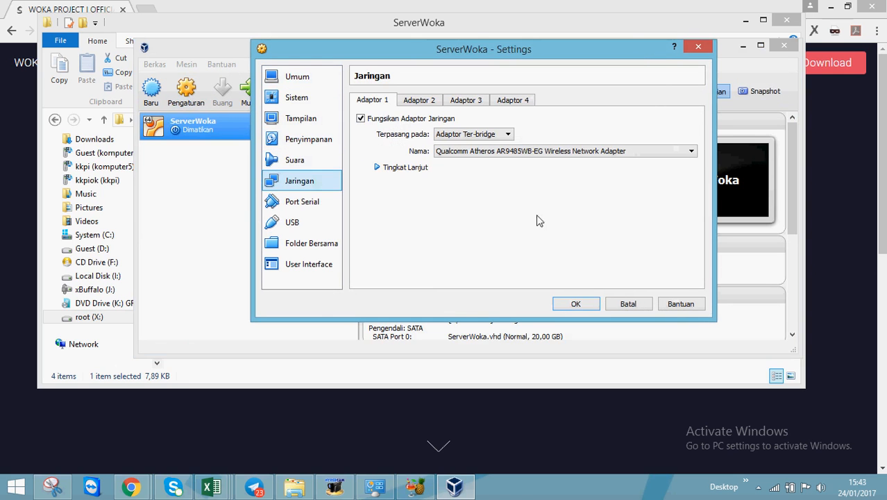
pyautogui.click(479, 135)
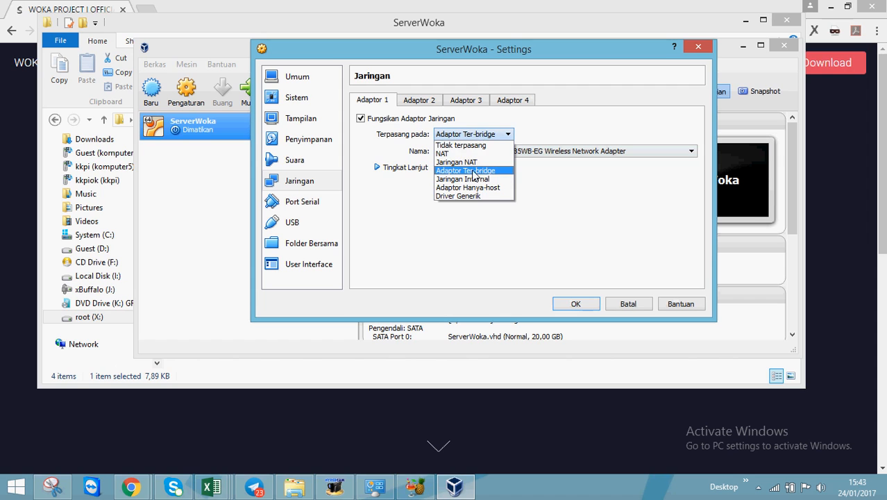
pyautogui.click(502, 165)
pyautogui.click(504, 152)
pyautogui.click(508, 159)
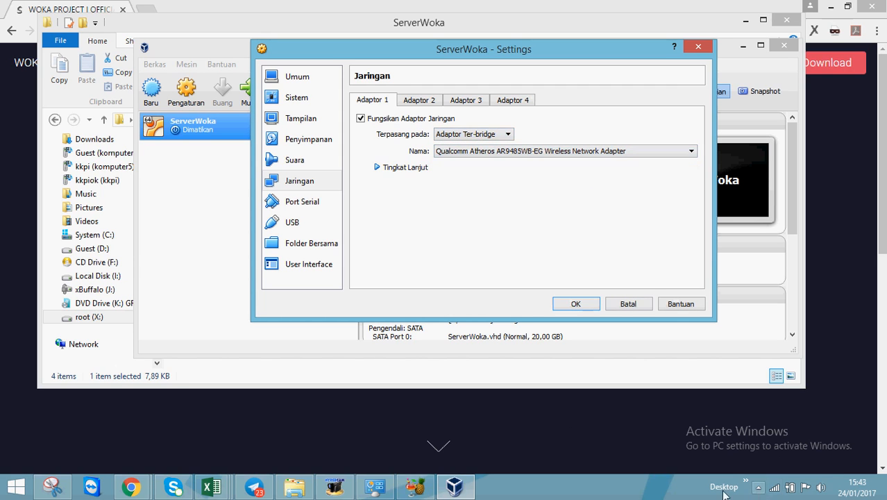
# Step: Open the Internet Protocol Version 4 (TCP/IPv4) properties of the Ethernet 2 connection in the Windows network connections
pyautogui.rightClick(774, 488)
pyautogui.click(780, 481)
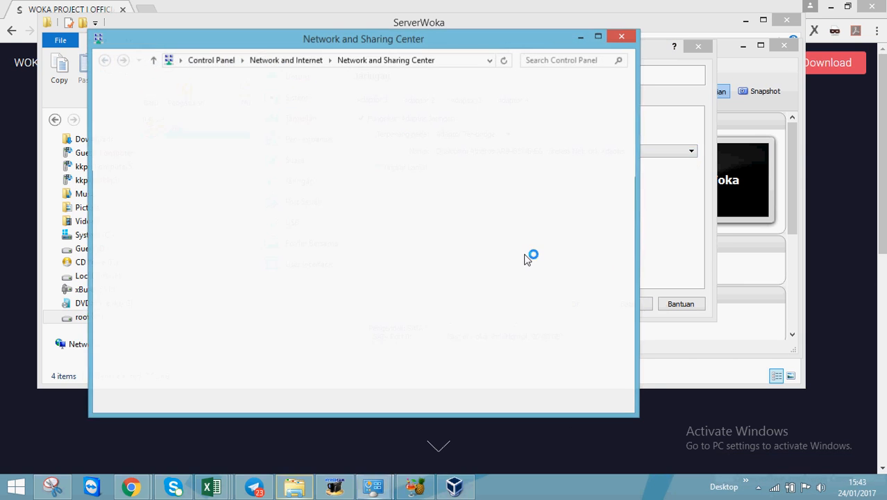
pyautogui.click(152, 110)
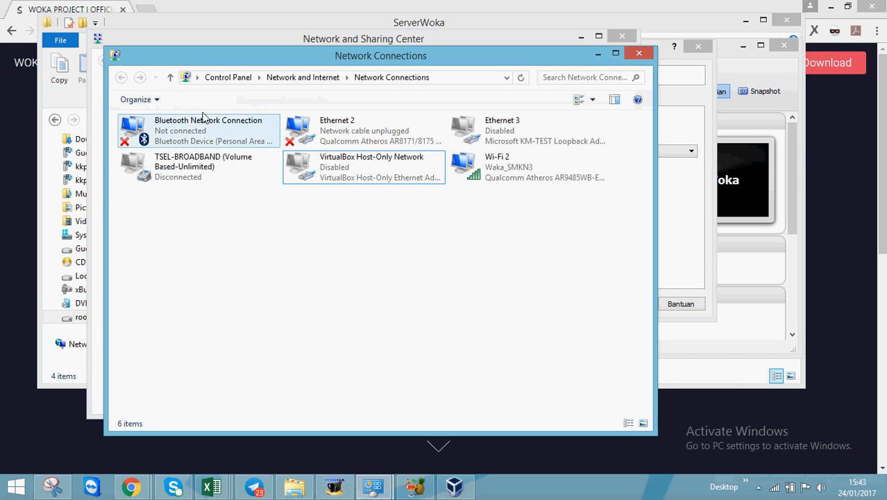
pyautogui.click(359, 139)
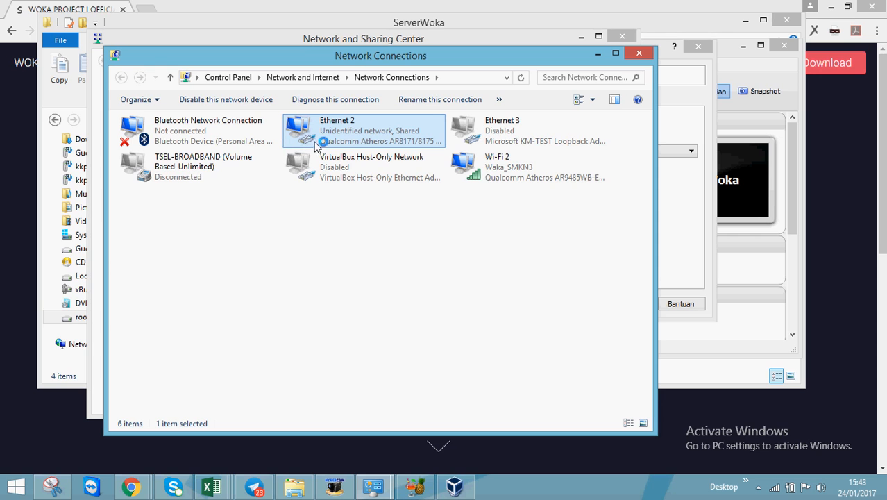
pyautogui.rightClick(342, 138)
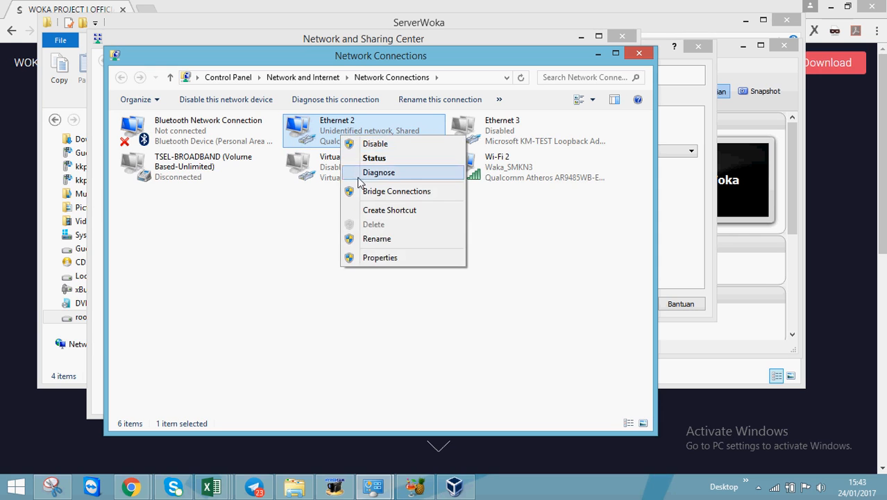
pyautogui.click(380, 259)
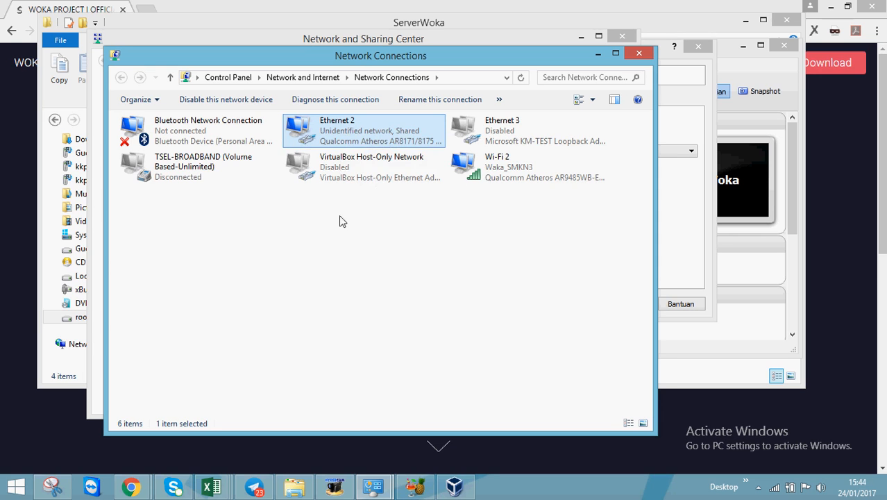
pyautogui.scroll(-1, 342, 240)
pyautogui.doubleClick(265, 283)
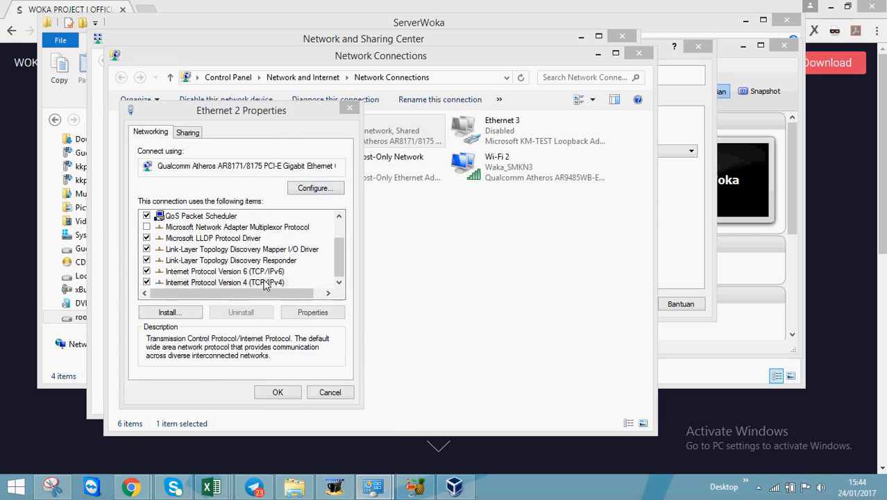
# Step: Assign Ethernet 2 the static IP address 192.168.0.1 with a subnet mask, and close the network windows
pyautogui.click(215, 240)
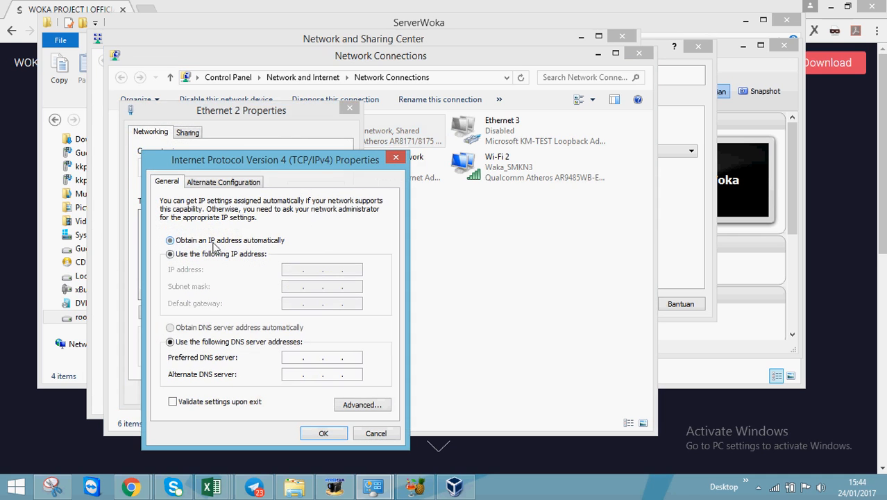
pyautogui.click(227, 254)
pyautogui.click(290, 270)
pyautogui.write('1')
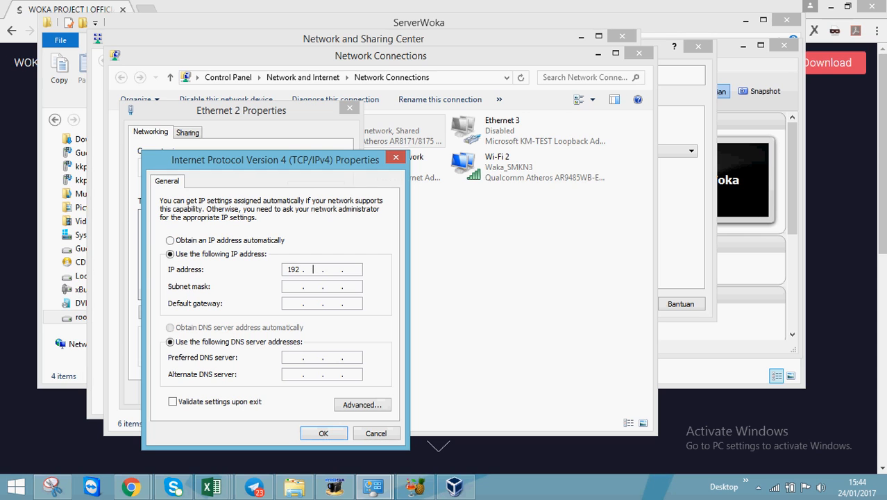
pyautogui.write('92 . 168 . 0 .')
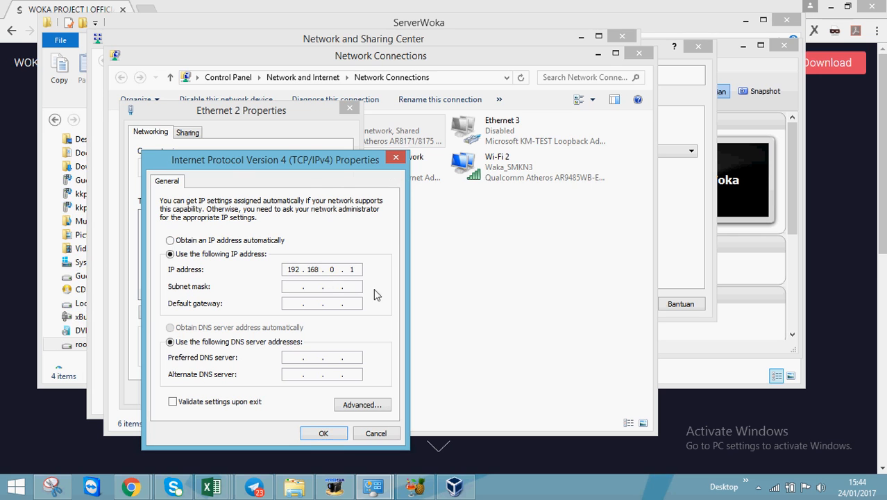
pyautogui.click(353, 286)
pyautogui.click(323, 433)
pyautogui.click(290, 393)
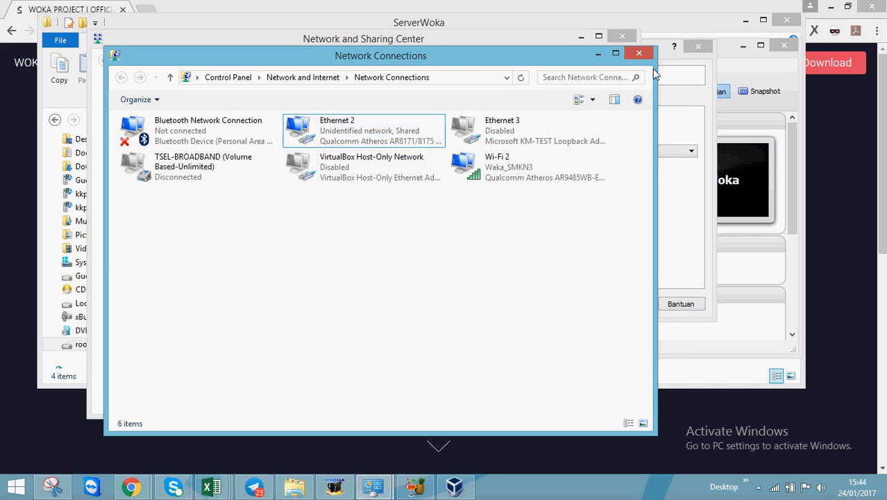
pyautogui.click(638, 54)
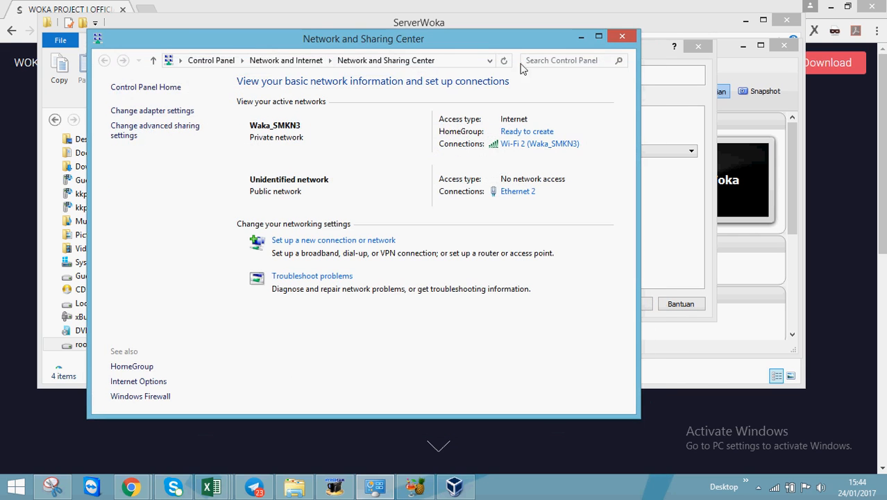
pyautogui.click(622, 36)
# Step: Bridge ServerWoka's network adapter to the Qualcomm Atheros AR8171/8175 PCI-E Gigabit Ethernet Controller (NDIS 6.30) and save the settings
pyautogui.click(522, 153)
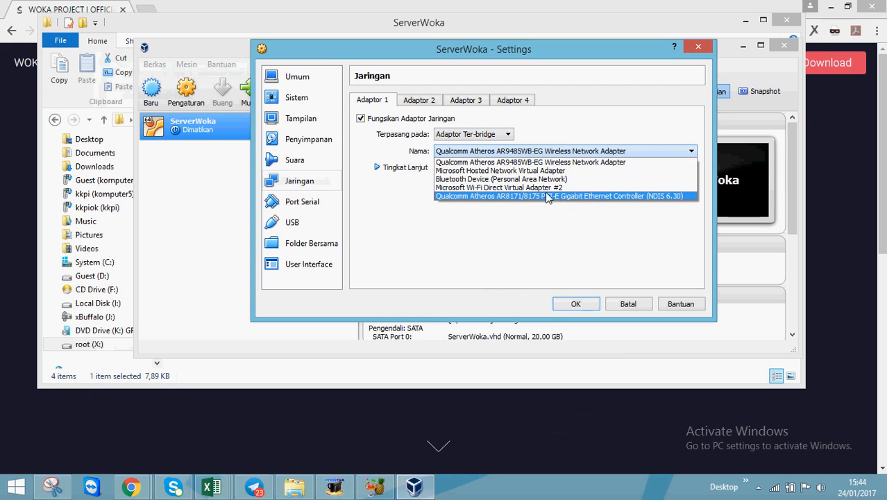
pyautogui.click(607, 197)
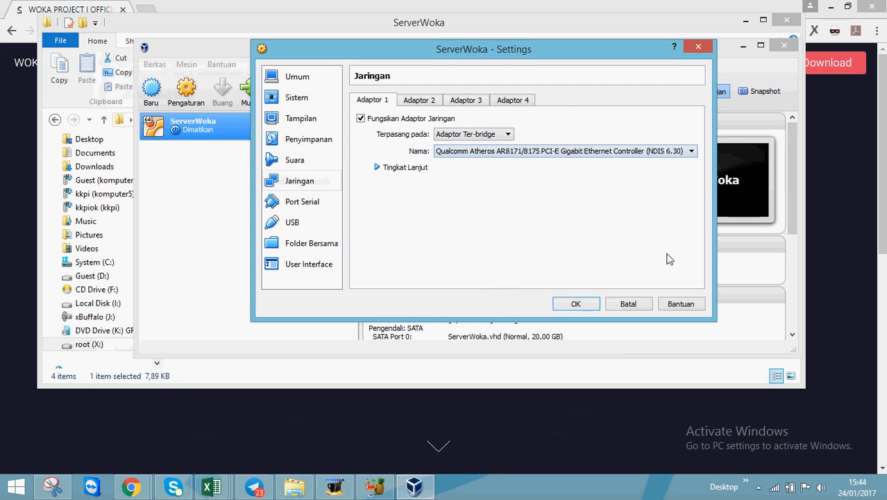
pyautogui.click(572, 302)
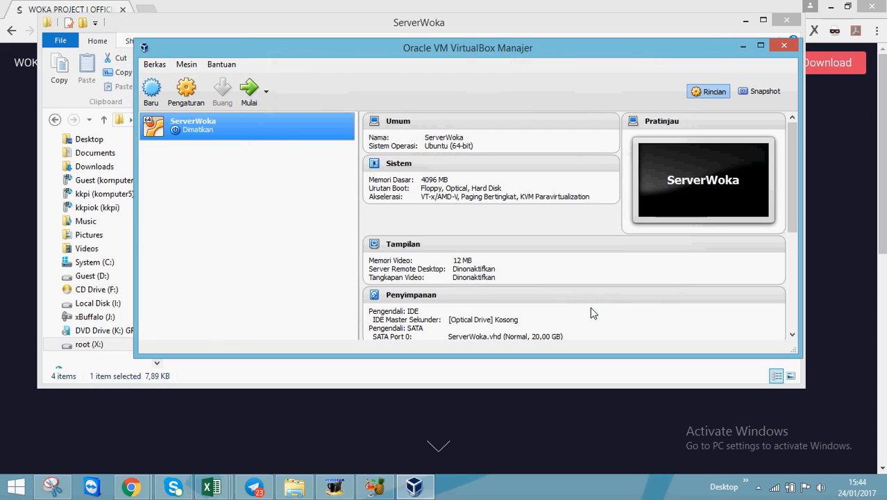
# Step: Start the ServerWoka virtual machine and dismiss the mouse integration notices and pop-up notifications while it boots
pyautogui.click(249, 88)
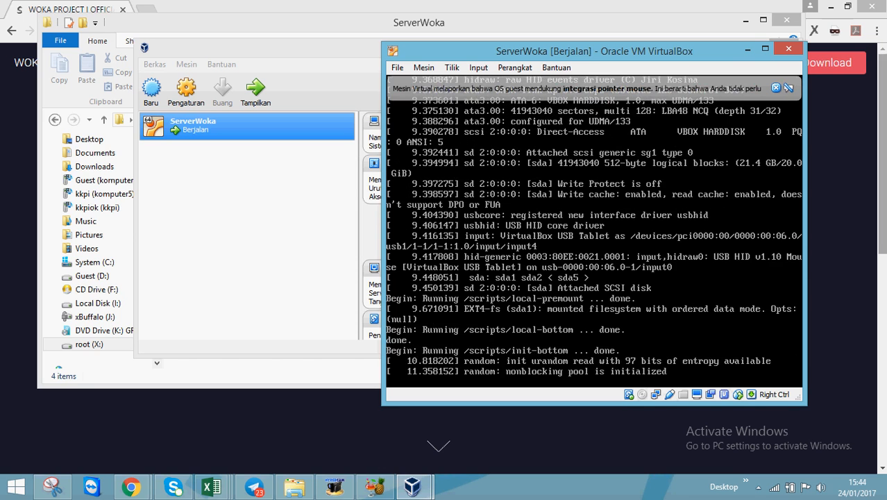
pyautogui.click(772, 87)
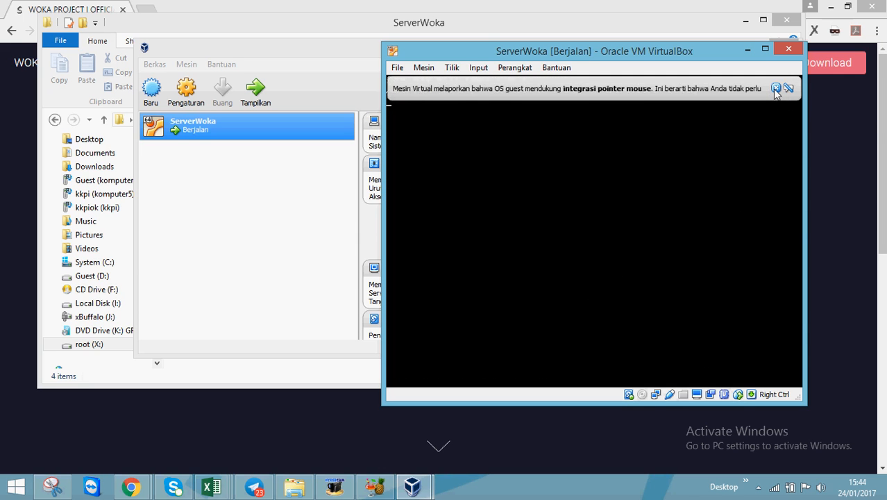
pyautogui.click(776, 90)
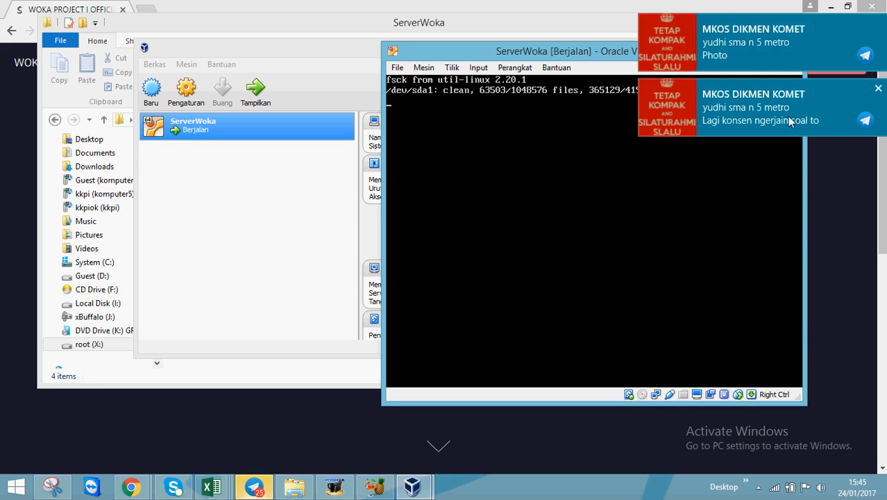
pyautogui.click(876, 88)
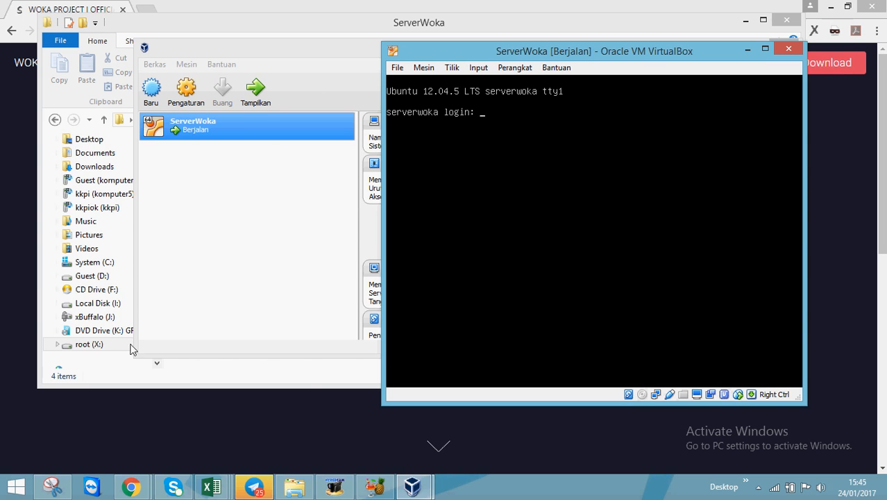
# Step: Switch to Chrome and open the WokaCBT admin page at 192.168.0.254/unbk/admin
pyautogui.moveTo(131, 485)
pyautogui.click(234, 430)
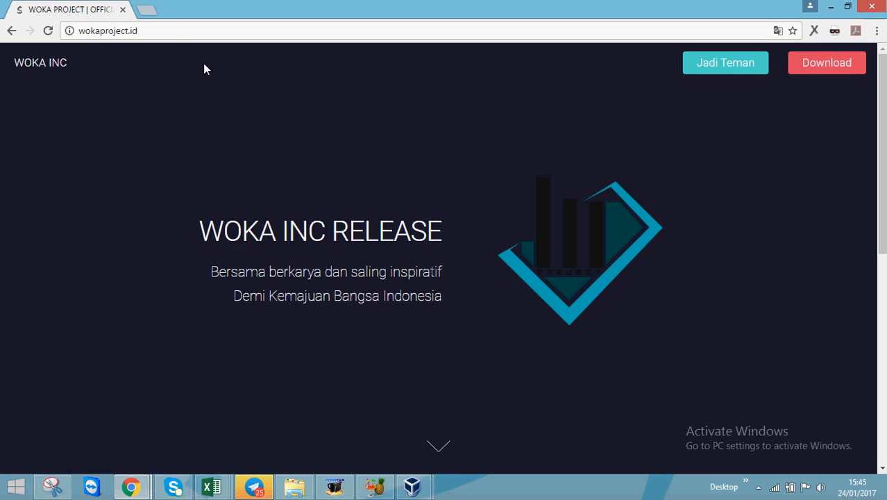
pyautogui.click(176, 30)
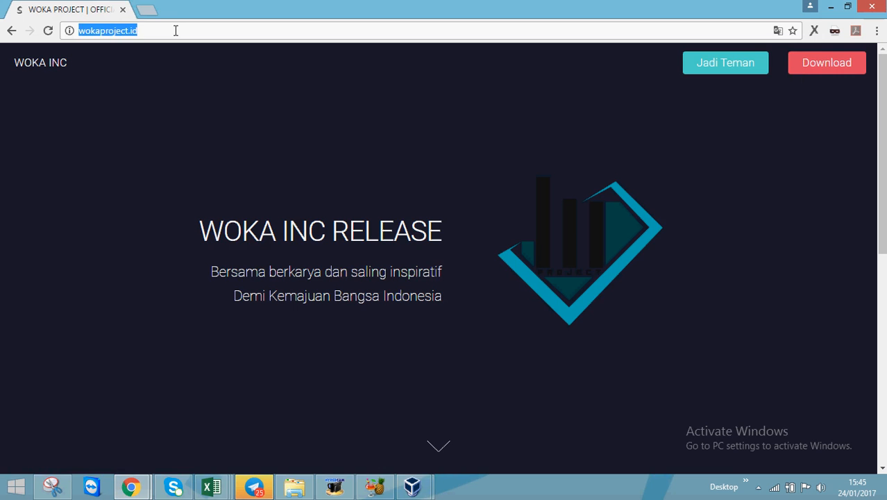
pyautogui.write('192.168.')
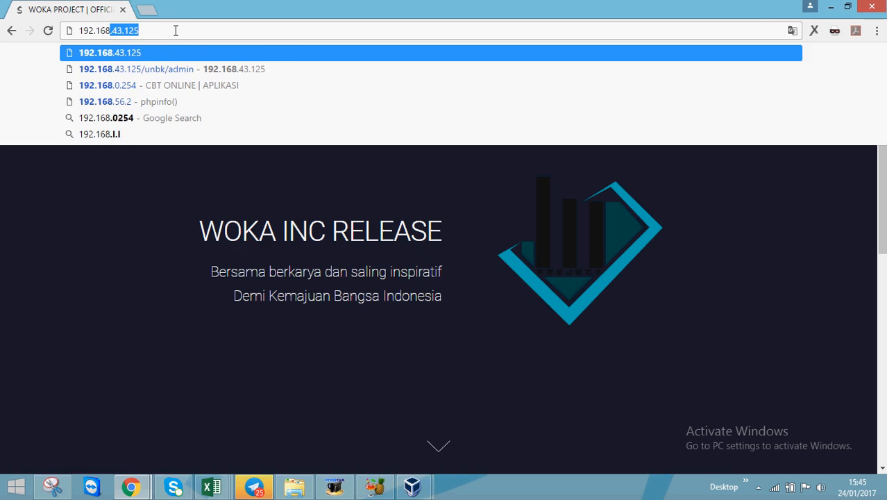
pyautogui.write('0.25')
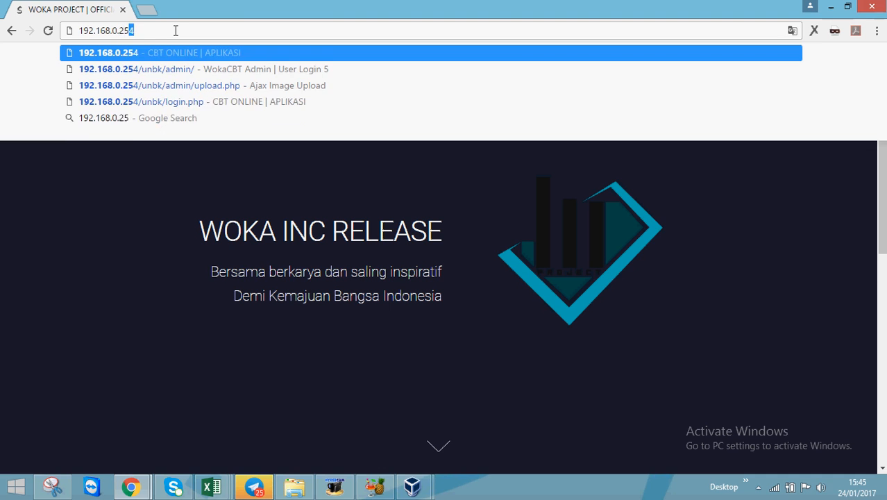
pyautogui.write('4/u')
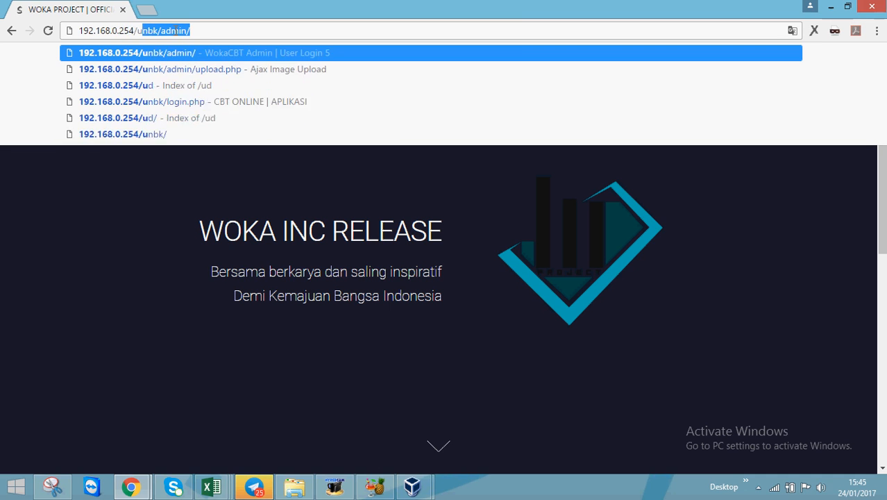
pyautogui.write('nbk/admin')
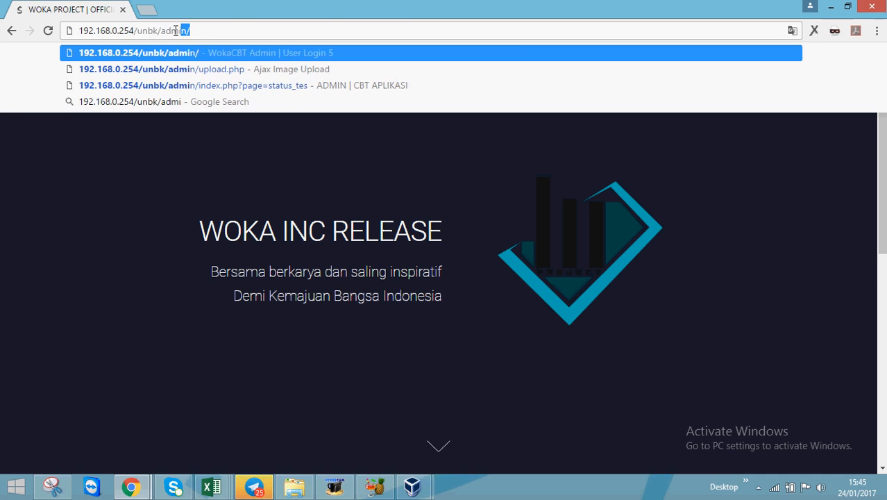
pyautogui.press('Return')
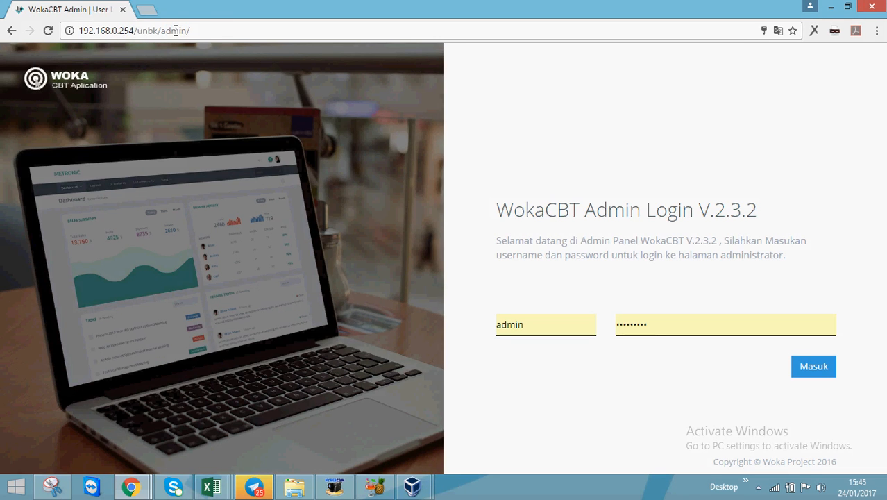
# Step: Log in to the WokaCBT V.2.3.2 admin panel with the prefilled username and password
pyautogui.moveTo(498, 216); pyautogui.dragTo(679, 208)
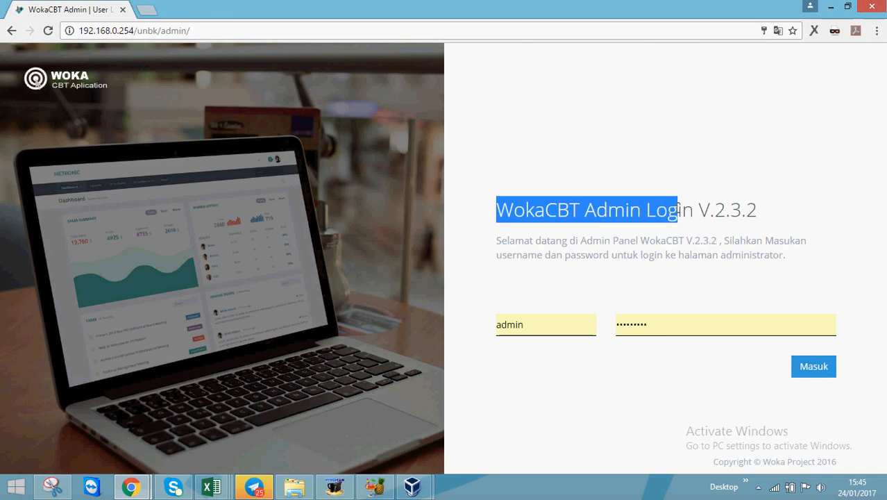
pyautogui.click(683, 209)
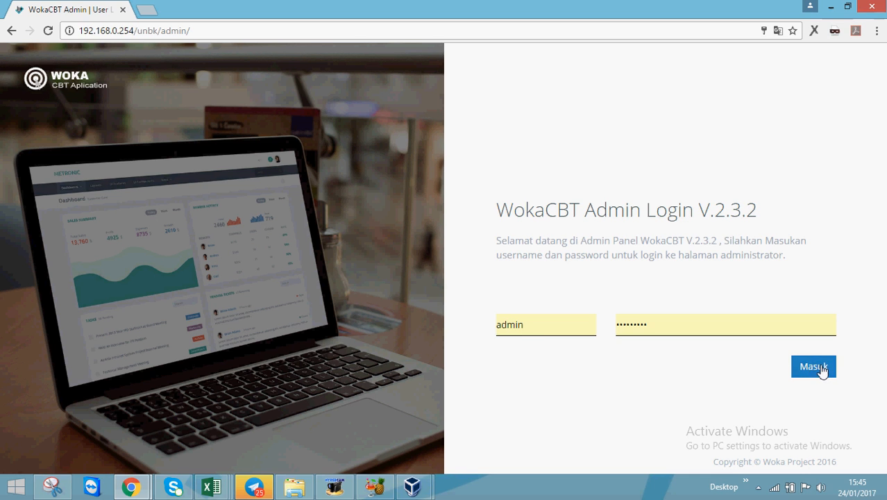
pyautogui.click(543, 332)
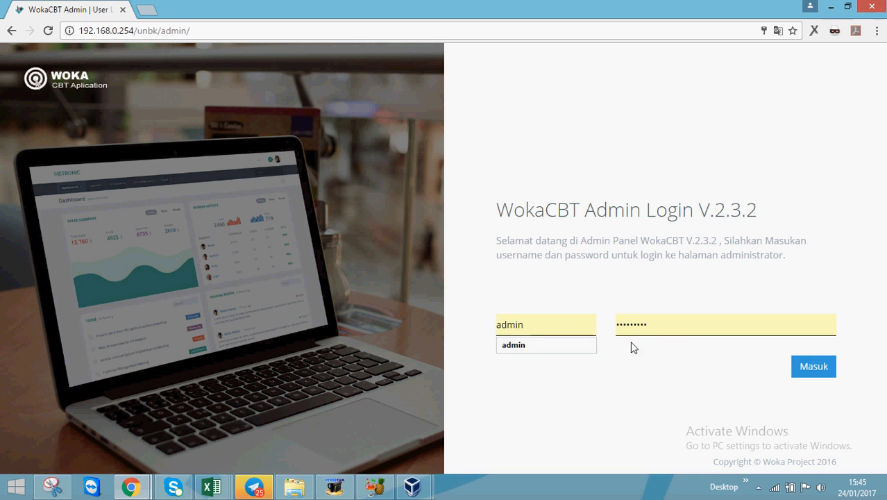
pyautogui.click(665, 327)
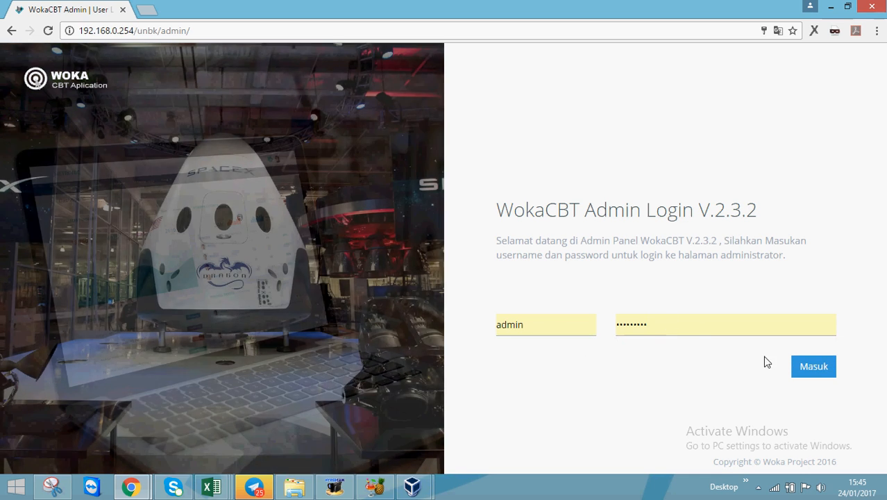
pyautogui.click(799, 369)
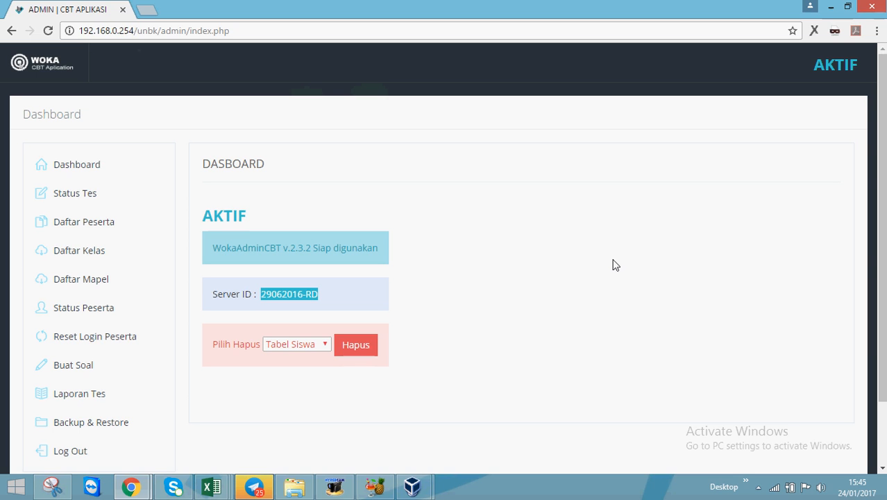
# Step: Open the test status page and look over the BAHASA ARAB entry in the exam schedule
pyautogui.click(106, 193)
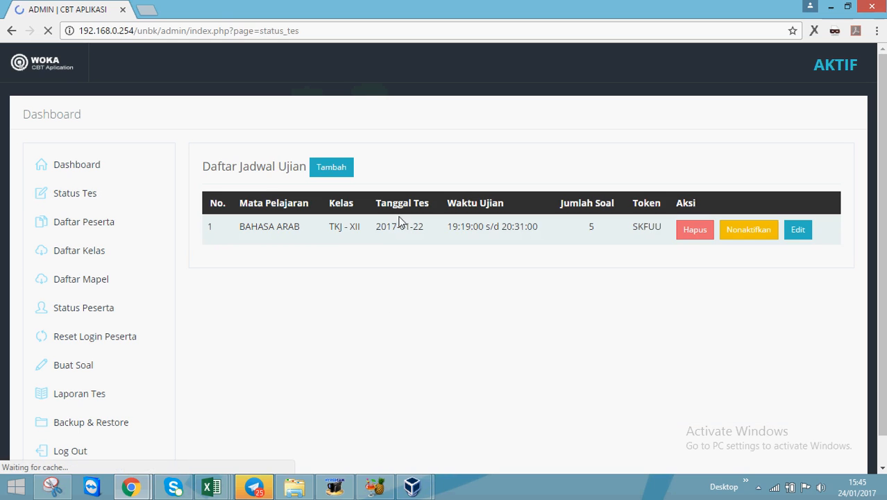
pyautogui.moveTo(239, 226); pyautogui.dragTo(413, 227)
pyautogui.click(270, 178)
pyautogui.click(93, 201)
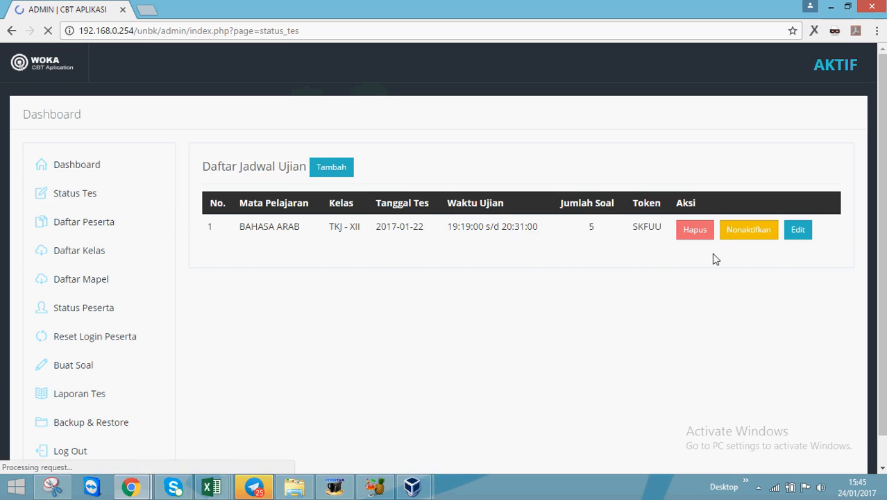
# Step: Inspect the editable date, start time and end time of the BAHASA ARAB exam and close the form without saving
pyautogui.click(804, 233)
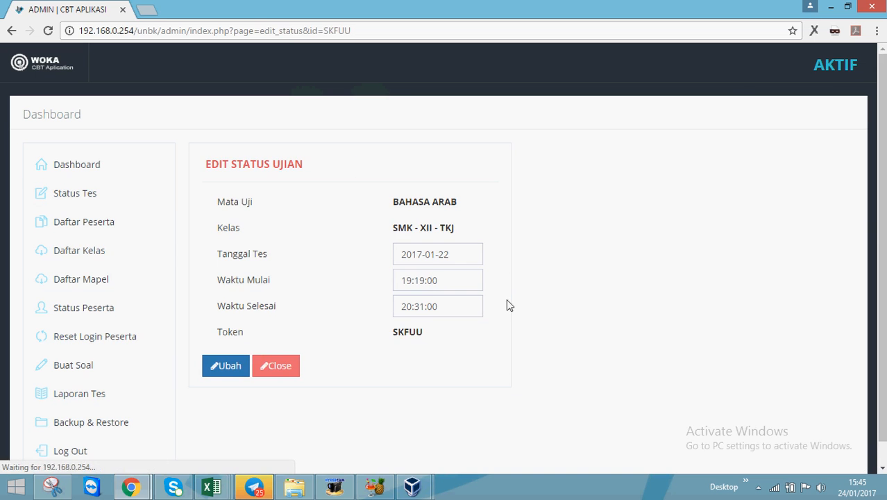
pyautogui.click(462, 256)
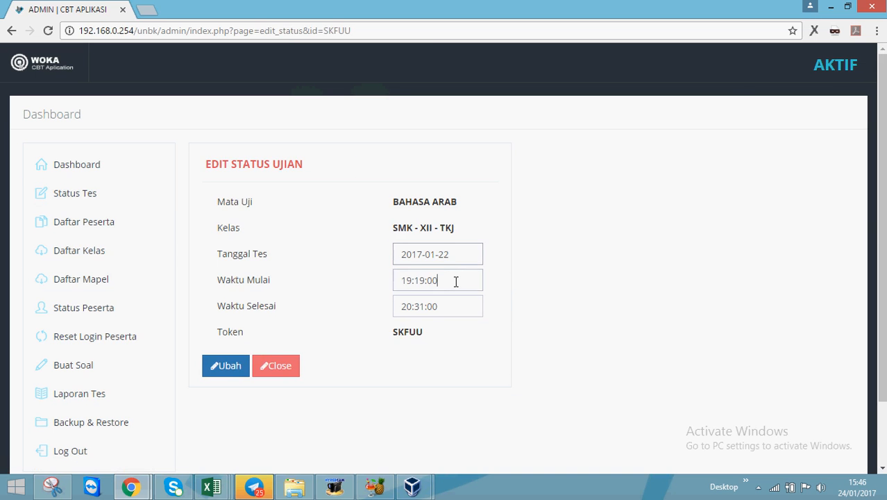
pyautogui.click(469, 309)
pyautogui.click(274, 370)
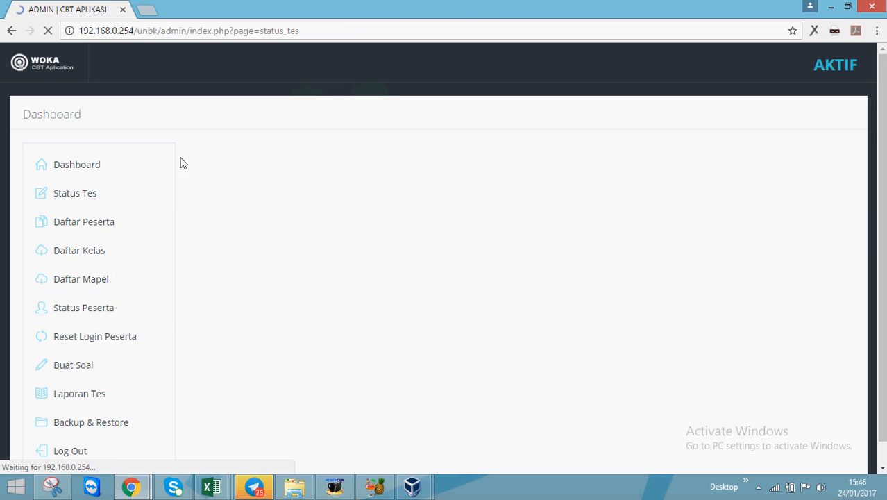
# Step: Shuffle the BAHASA ARAB questions in the exam question settings and open that question set for viewing
pyautogui.click(90, 366)
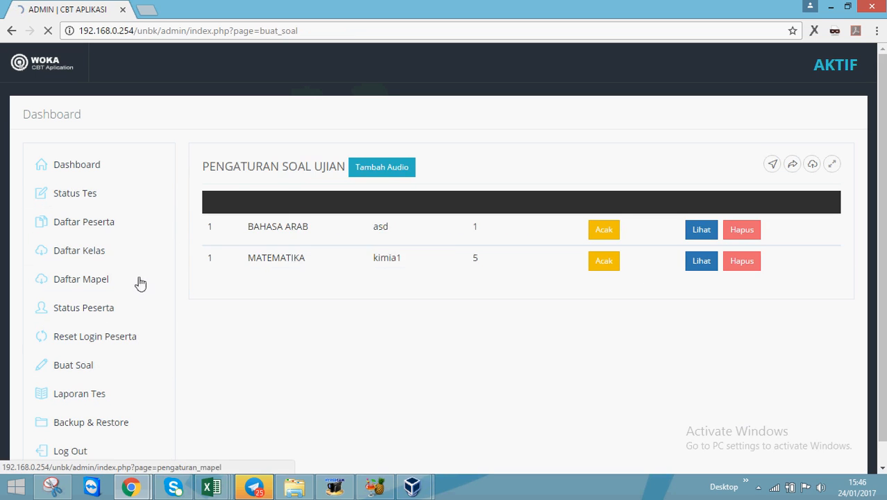
pyautogui.click(611, 231)
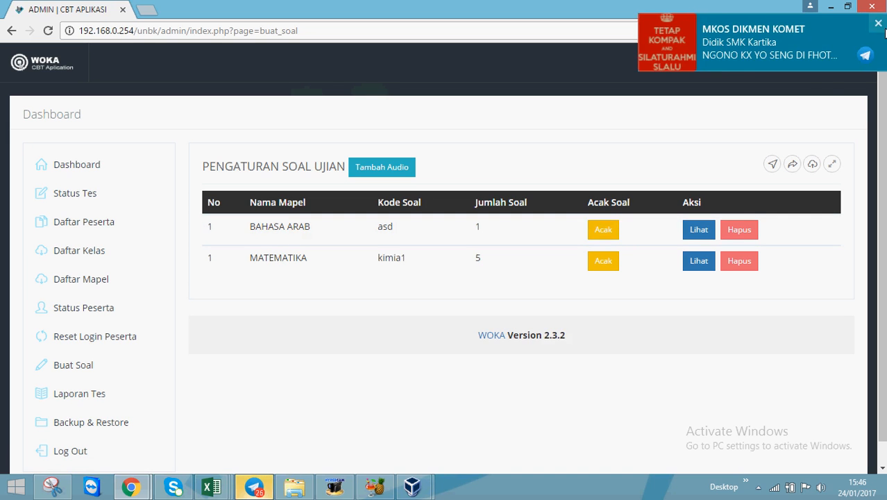
pyautogui.click(693, 235)
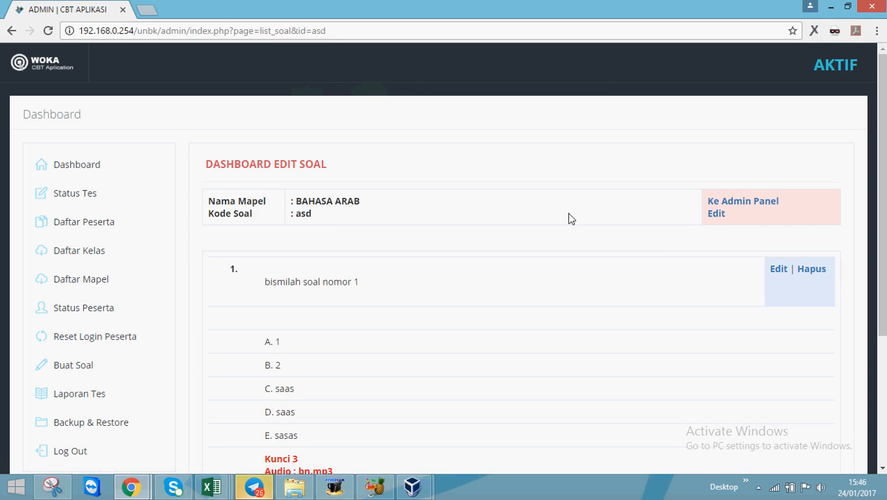
# Step: Change the BAHASA ARAB question set's subject to BAHASA LAMPUNG and its question code to BLAMPUNG, and check its entry in the list
pyautogui.click(713, 215)
pyautogui.click(285, 215)
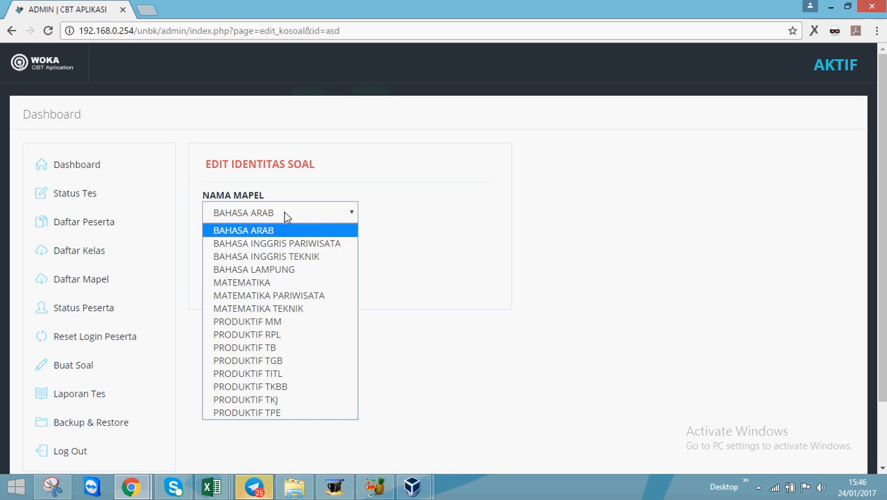
pyautogui.click(278, 268)
pyautogui.moveTo(287, 256); pyautogui.dragTo(196, 258)
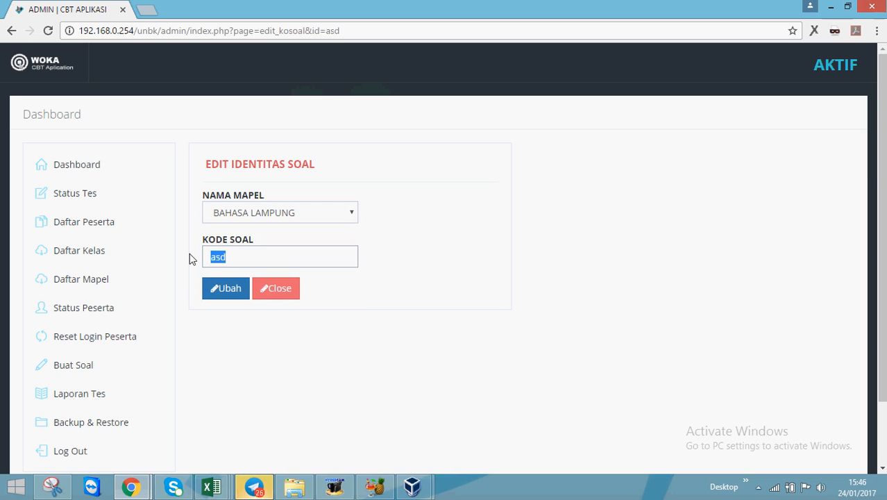
pyautogui.write('la')
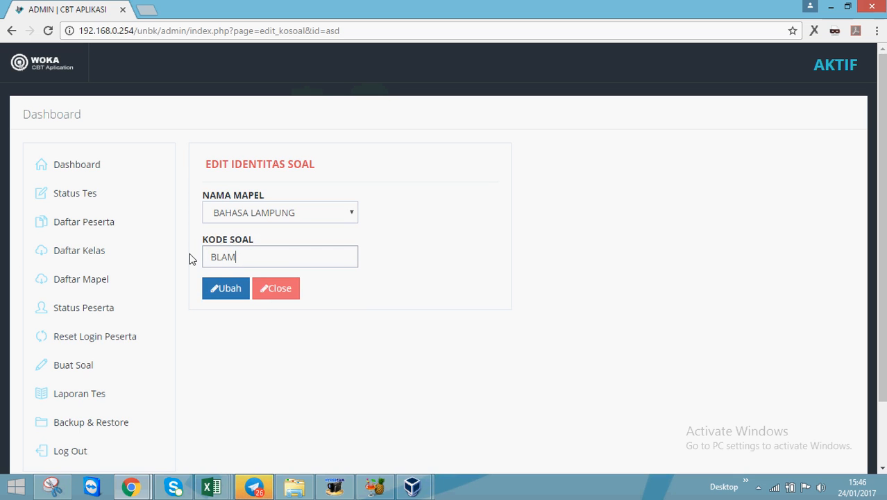
pyautogui.click(227, 295)
pyautogui.moveTo(247, 229); pyautogui.dragTo(316, 234)
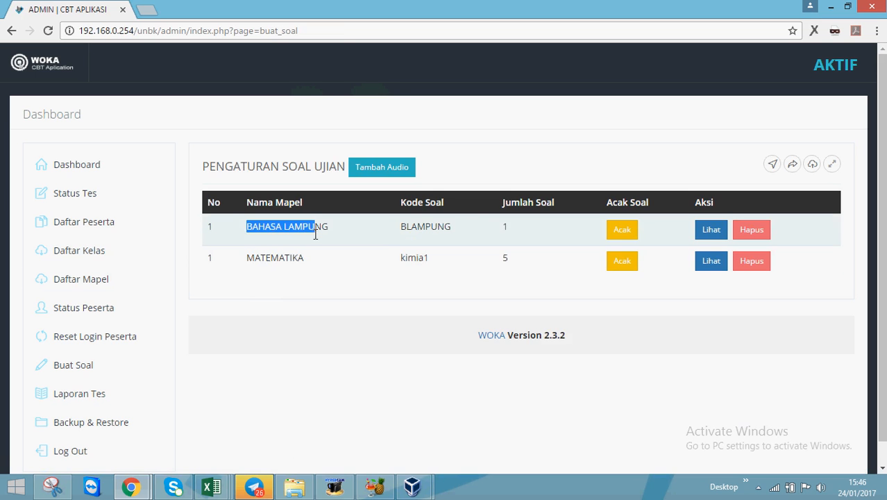
pyautogui.moveTo(397, 229); pyautogui.dragTo(477, 228)
pyautogui.click(489, 229)
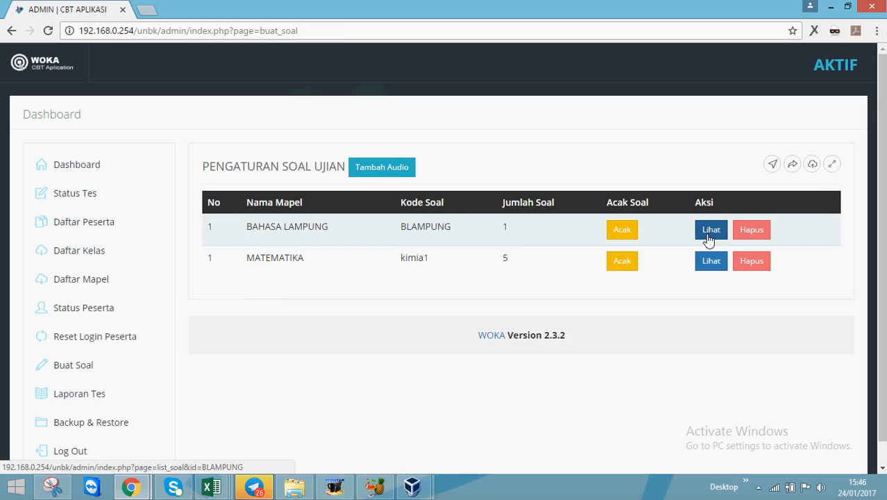
# Step: Open the exam audio data page and review the file name, description and date of the first audio file
pyautogui.click(381, 173)
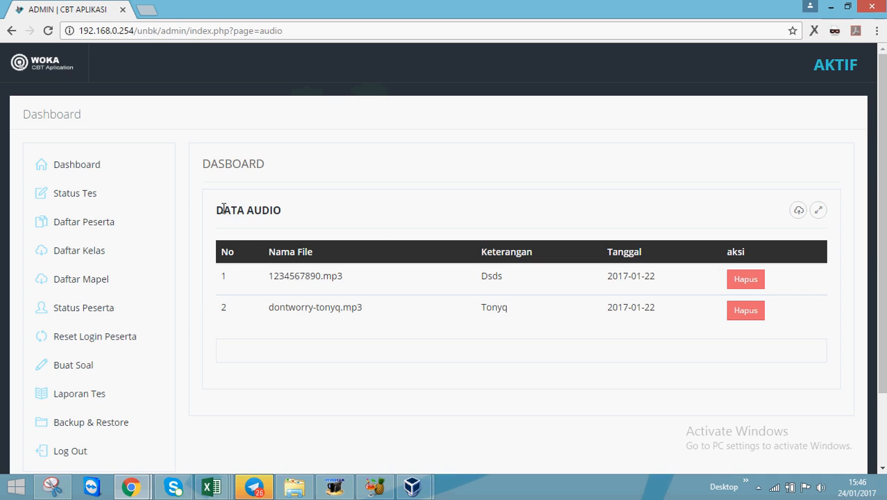
pyautogui.moveTo(223, 208); pyautogui.dragTo(352, 214)
pyautogui.click(354, 216)
pyautogui.moveTo(269, 277); pyautogui.dragTo(314, 278)
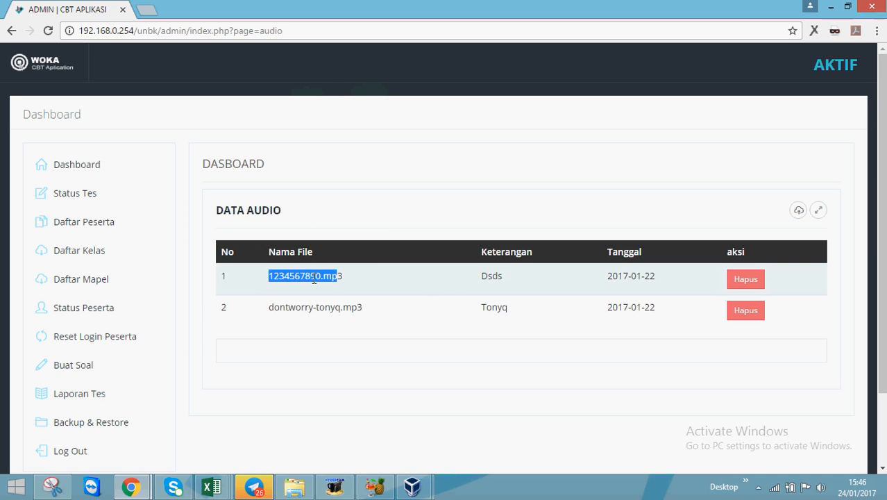
pyautogui.moveTo(486, 283); pyautogui.dragTo(679, 289)
pyautogui.click(679, 290)
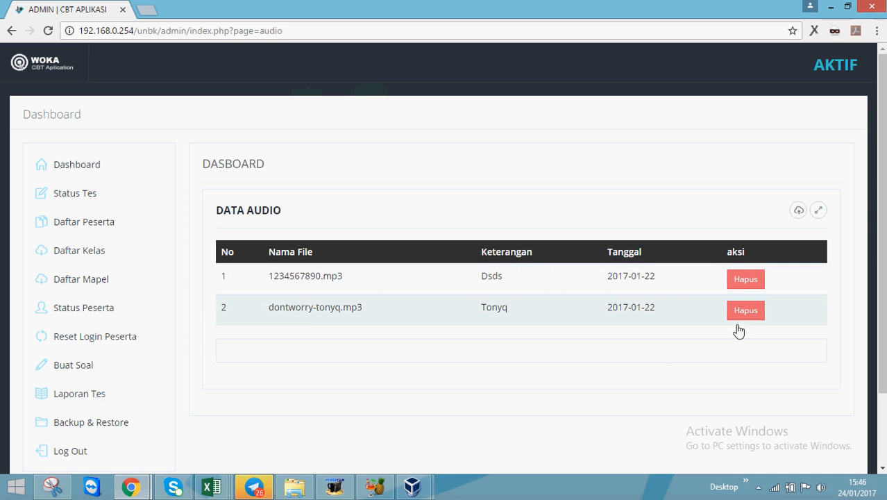
# Step: Delete both existing audio files, 1234567890.mp3 and dontworry-tonyq.mp3, from the audio data list
pyautogui.click(746, 281)
pyautogui.click(493, 107)
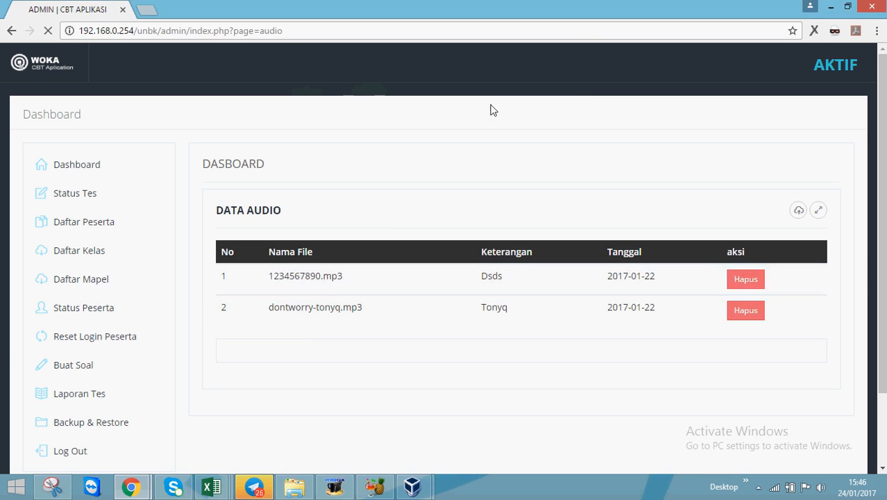
pyautogui.click(741, 281)
pyautogui.click(494, 106)
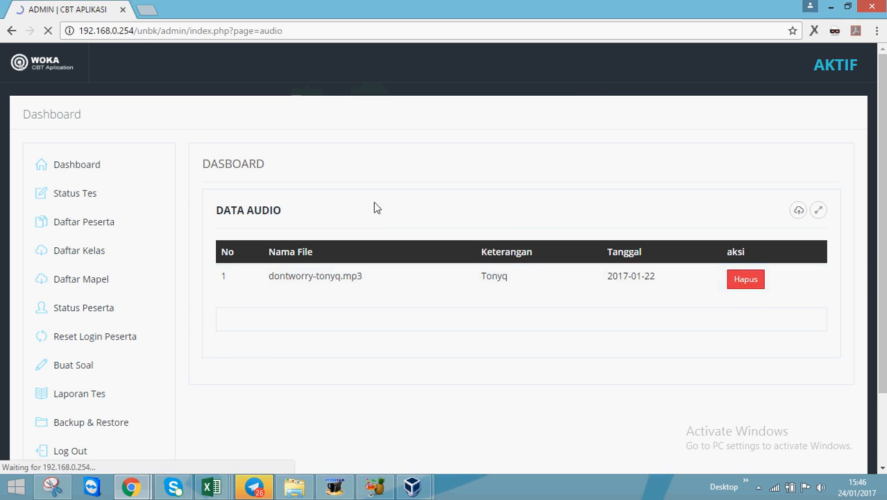
# Step: Read the audio upload form's file rules and upload 1234567890.mp3 from the 8. Musik folder with the description no1
pyautogui.click(798, 211)
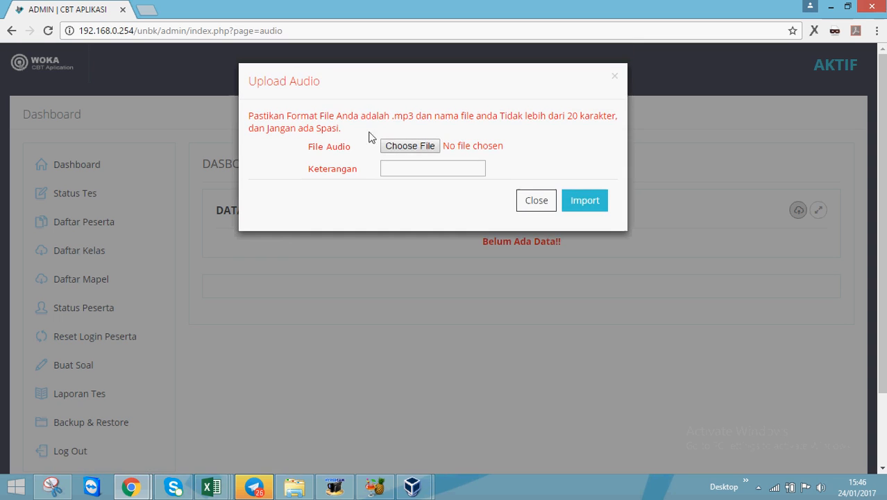
pyautogui.moveTo(246, 118); pyautogui.dragTo(577, 120)
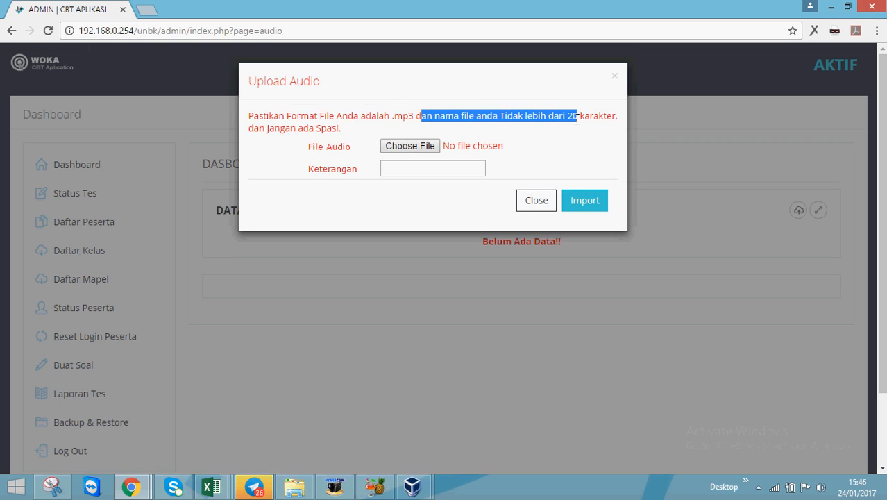
pyautogui.moveTo(249, 130); pyautogui.dragTo(327, 126)
pyautogui.moveTo(338, 125); pyautogui.dragTo(341, 124)
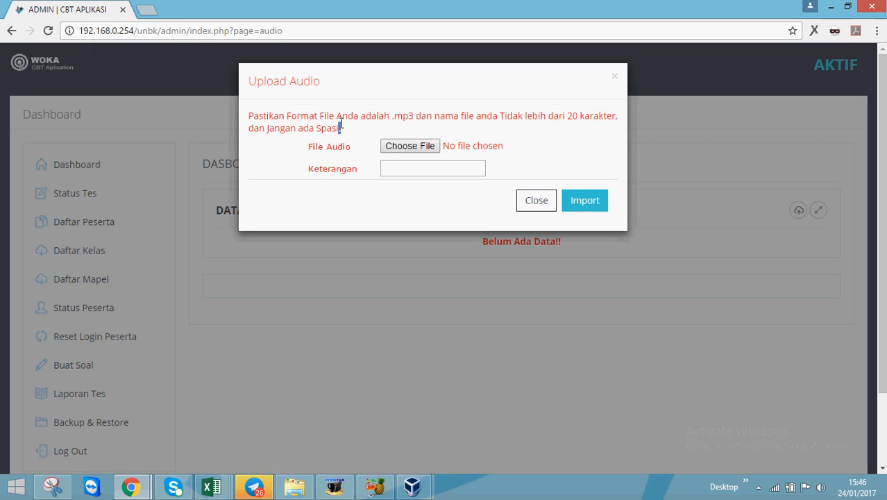
pyautogui.click(416, 147)
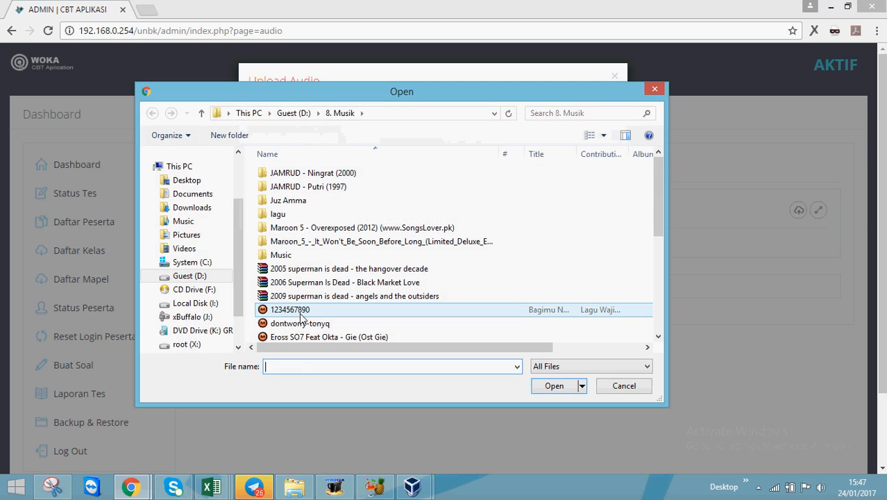
pyautogui.doubleClick(300, 312)
pyautogui.click(401, 173)
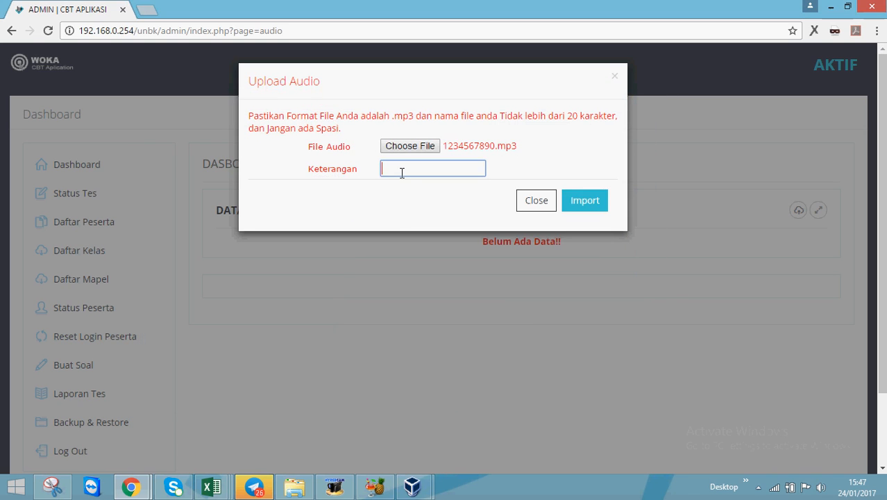
pyautogui.write('NO1')
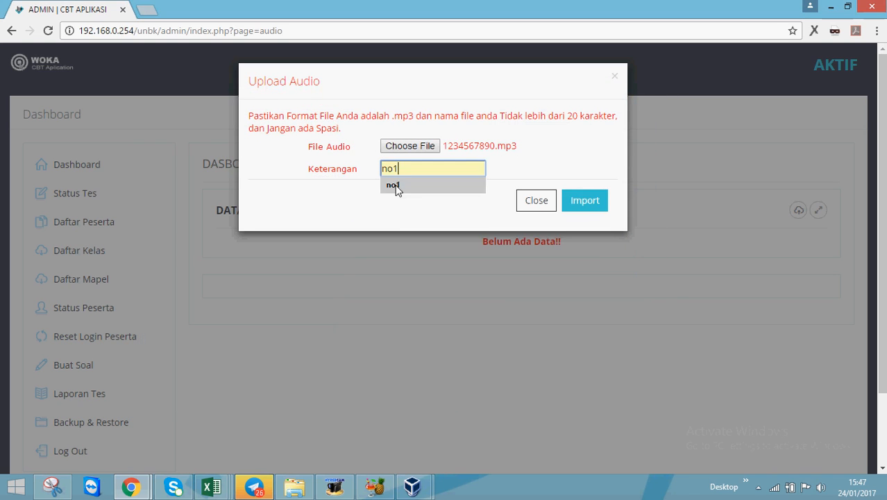
pyautogui.click(397, 188)
pyautogui.click(590, 203)
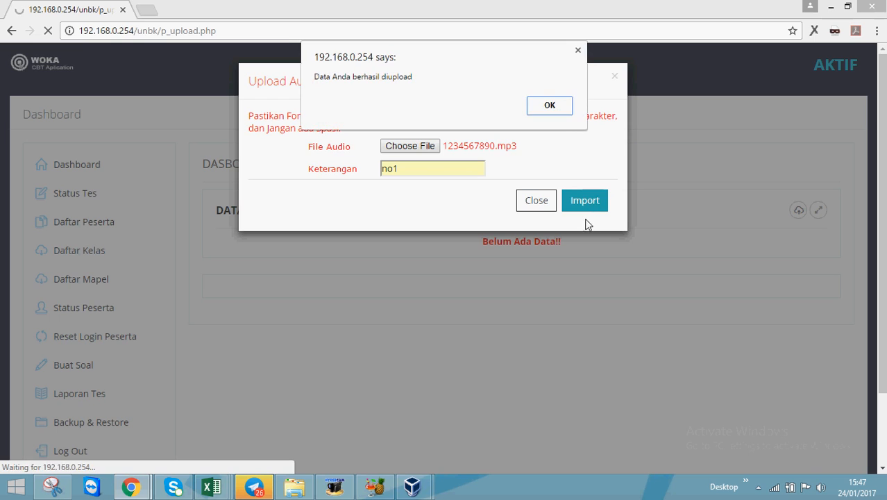
pyautogui.click(557, 113)
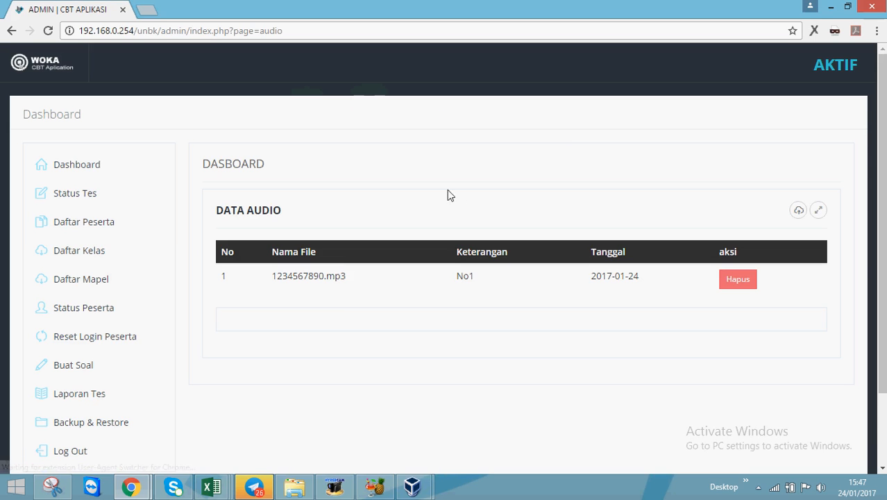
# Step: Check the file name and description of the uploaded entry in the audio data list
pyautogui.moveTo(263, 283)
pyautogui.mouseDown()
pyautogui.moveTo(360, 289)
pyautogui.moveTo(251, 276)
pyautogui.mouseUp()
pyautogui.click(329, 309)
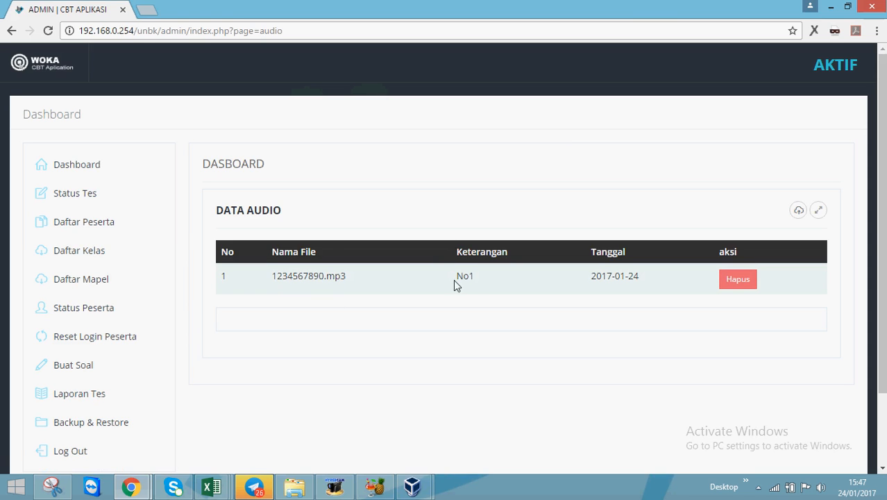
pyautogui.doubleClick(450, 281)
pyautogui.moveTo(346, 280); pyautogui.dragTo(339, 281)
pyautogui.click(402, 281)
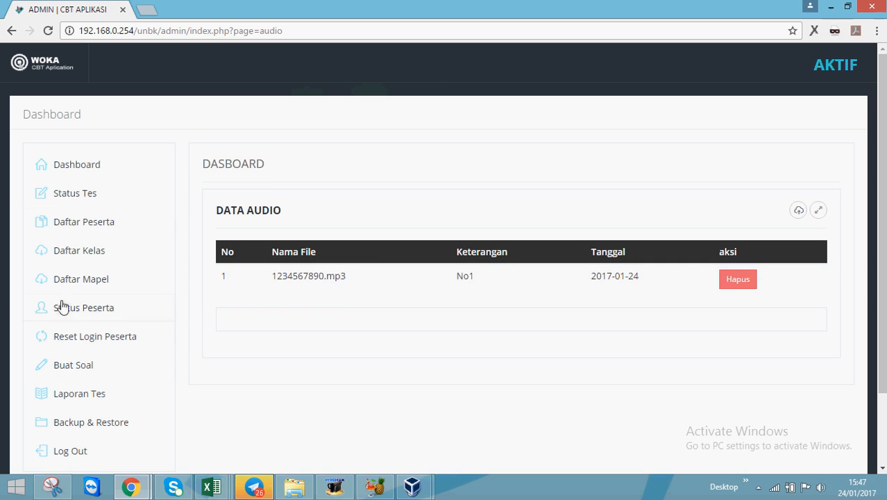
# Step: Attach the audio file 1234567890.mp3 to question 1 of the MATEMATIKA question set (kimia1) and save the question
pyautogui.click(98, 371)
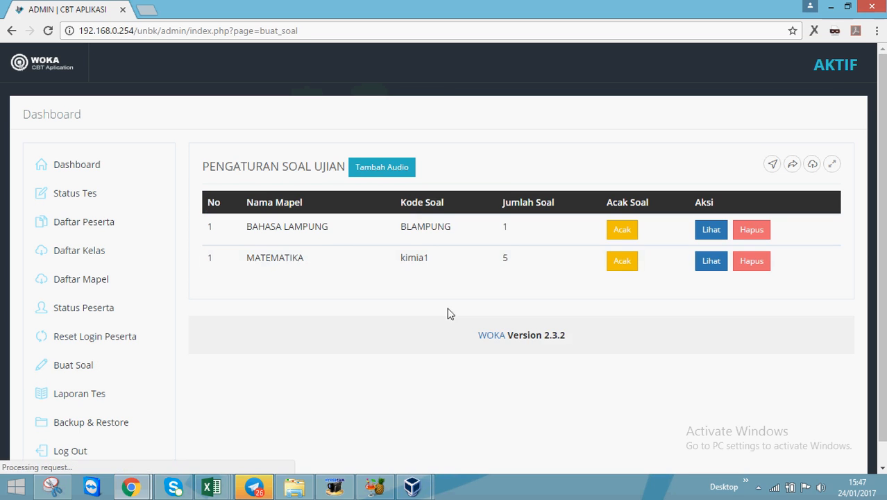
pyautogui.click(712, 260)
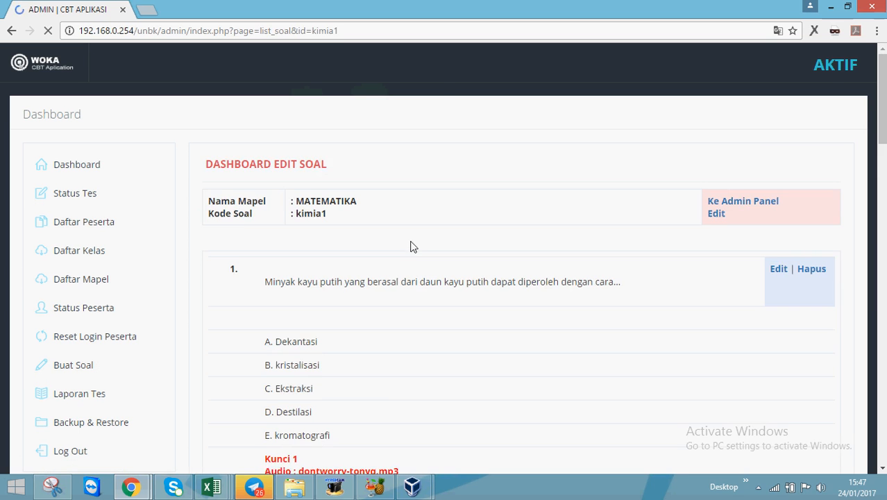
pyautogui.scroll(-6, 411, 248)
pyautogui.scroll(6, 411, 247)
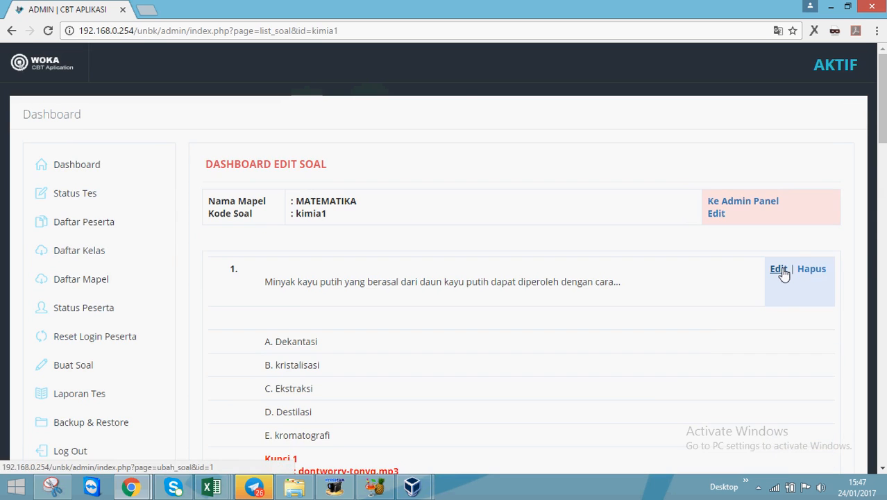
pyautogui.click(778, 270)
pyautogui.scroll(-4, 606, 257)
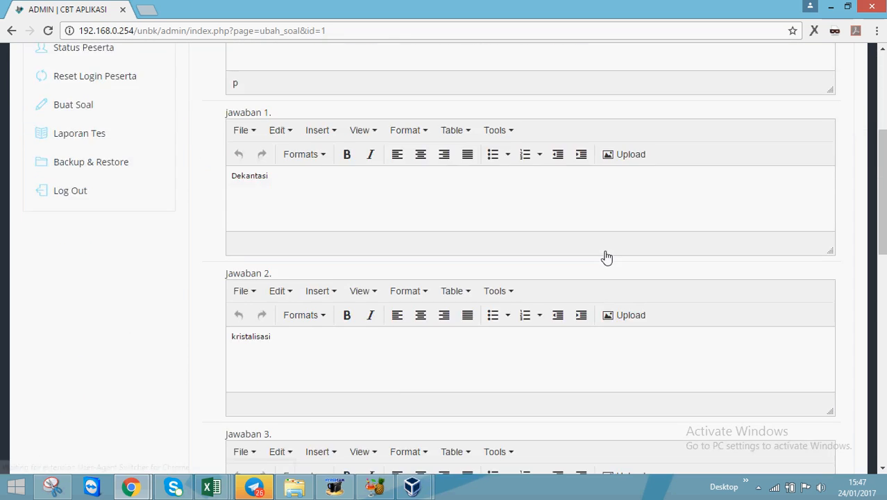
pyautogui.scroll(-10, 605, 254)
pyautogui.click(320, 201)
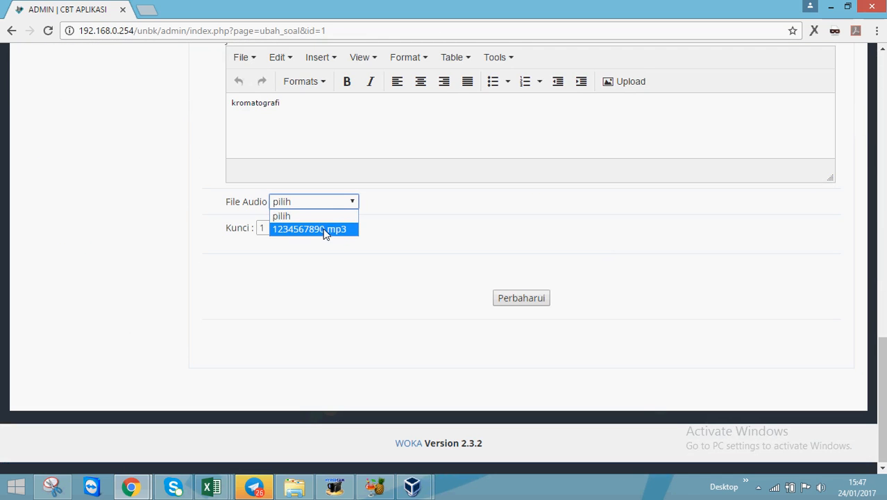
pyautogui.click(324, 231)
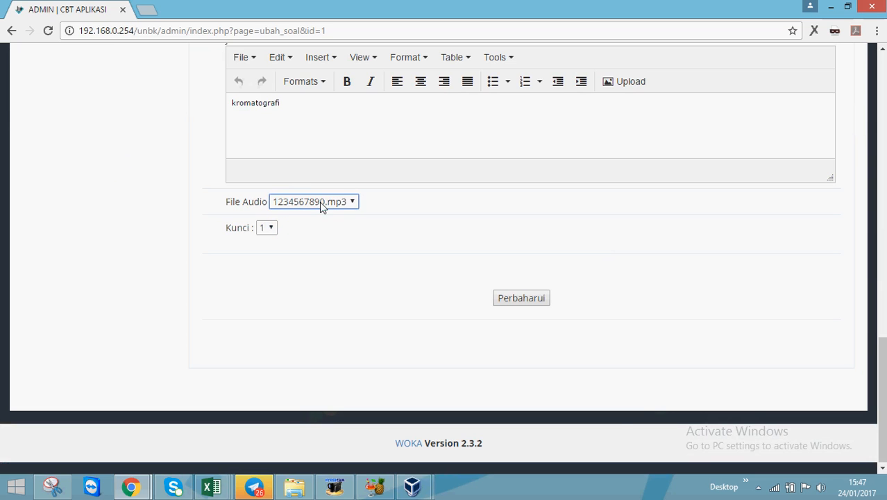
pyautogui.click(517, 301)
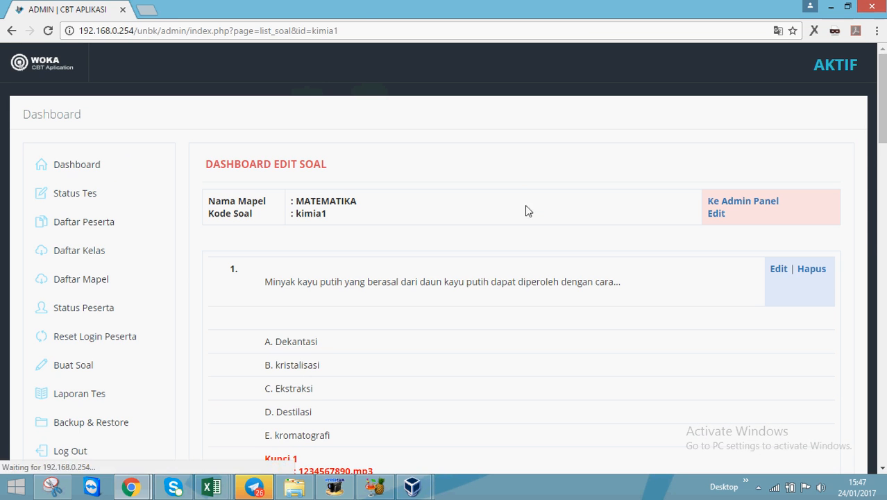
# Step: Upload dontworry-tonyq.mp3 to the exam audio data with the description NO2 and check both file names in the list
pyautogui.click(117, 364)
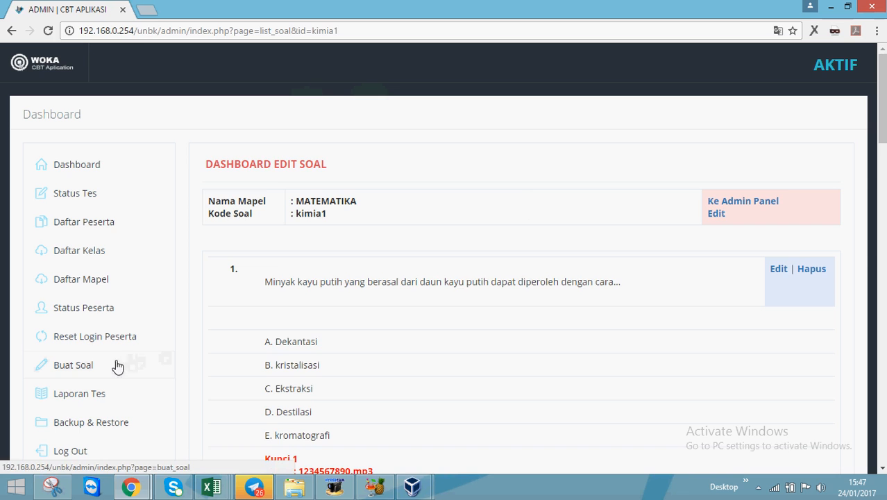
pyautogui.click(392, 169)
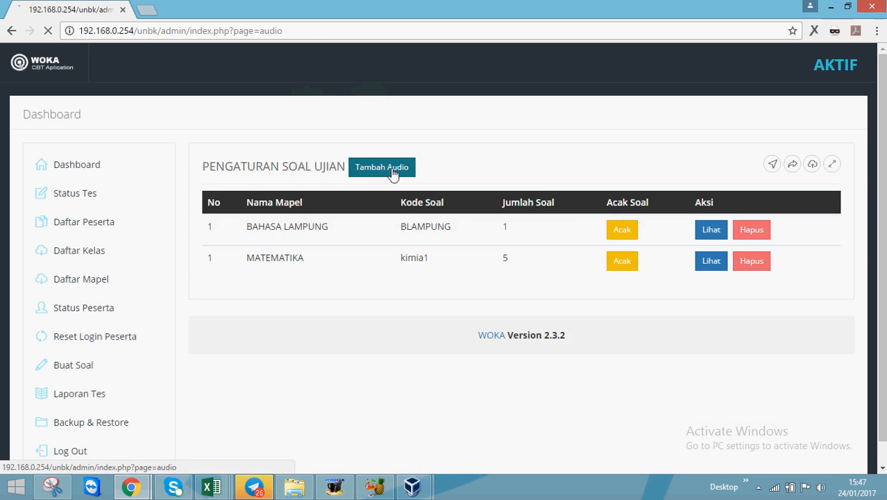
pyautogui.click(799, 211)
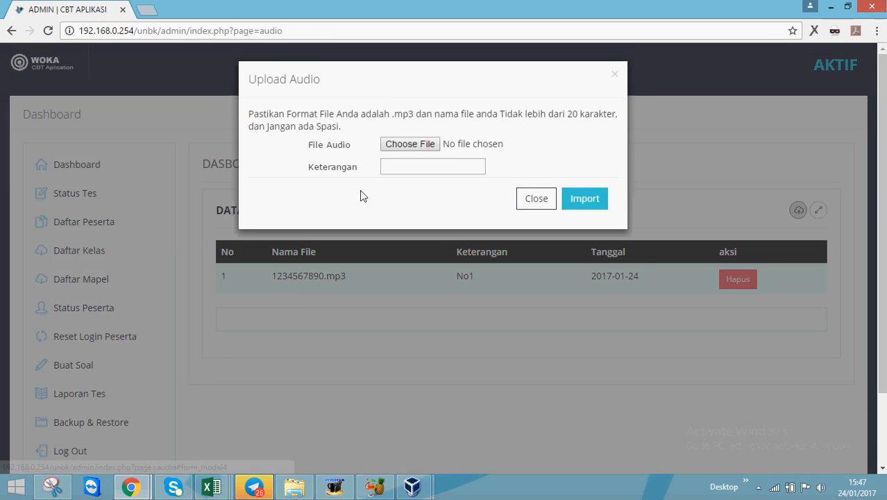
pyautogui.click(425, 147)
pyautogui.doubleClick(351, 321)
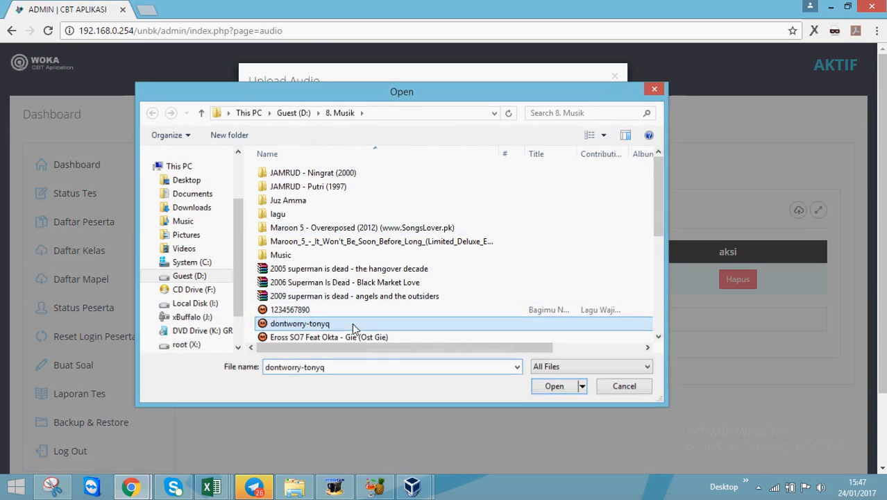
pyautogui.click(417, 176)
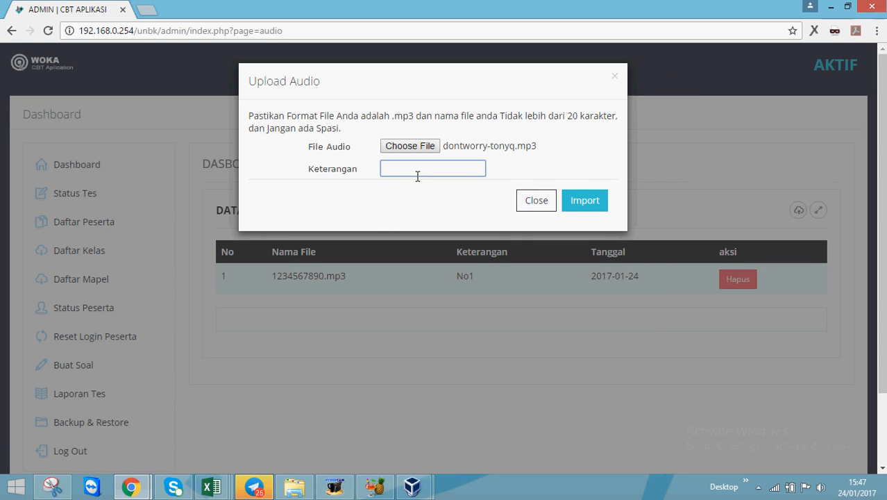
pyautogui.write('NO2')
pyautogui.click(585, 200)
pyautogui.click(548, 106)
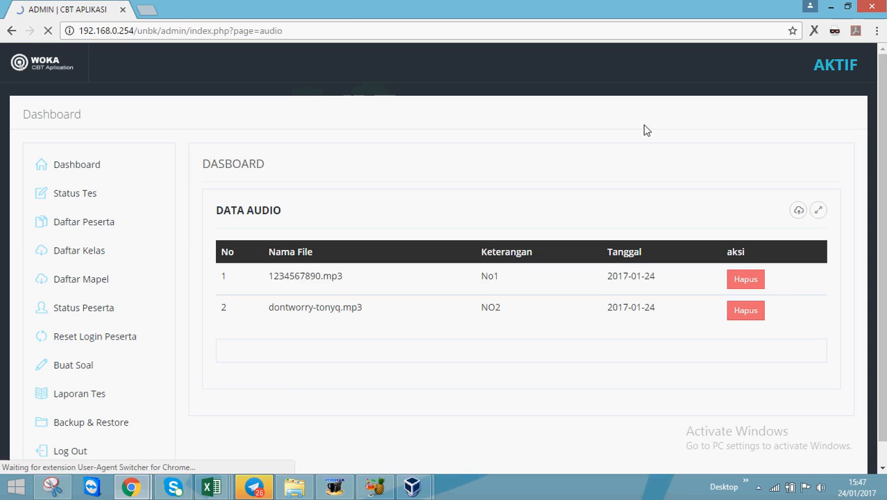
pyautogui.moveTo(362, 308); pyautogui.dragTo(274, 307)
pyautogui.moveTo(347, 284); pyautogui.dragTo(269, 277)
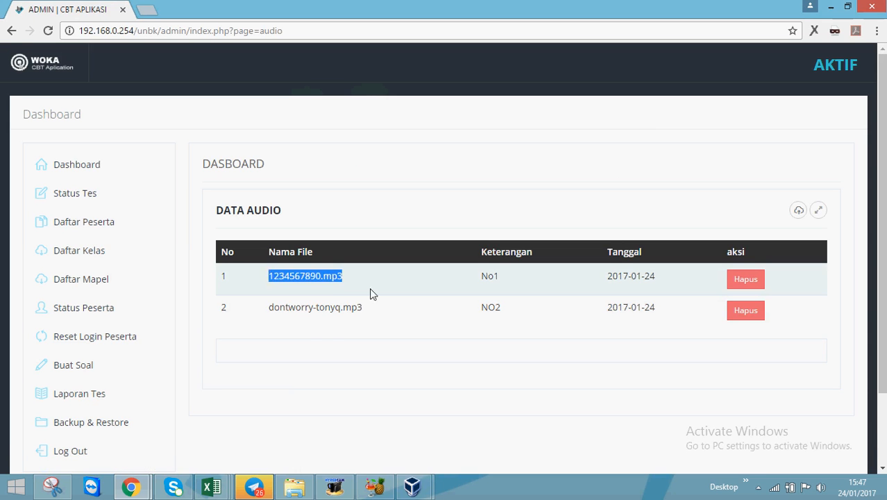
pyautogui.click(372, 293)
# Step: Attach the audio file dontworry-tonyq.mp3 to question 2 of the MATEMATIKA question set (kimia1) and save the question
pyautogui.click(86, 369)
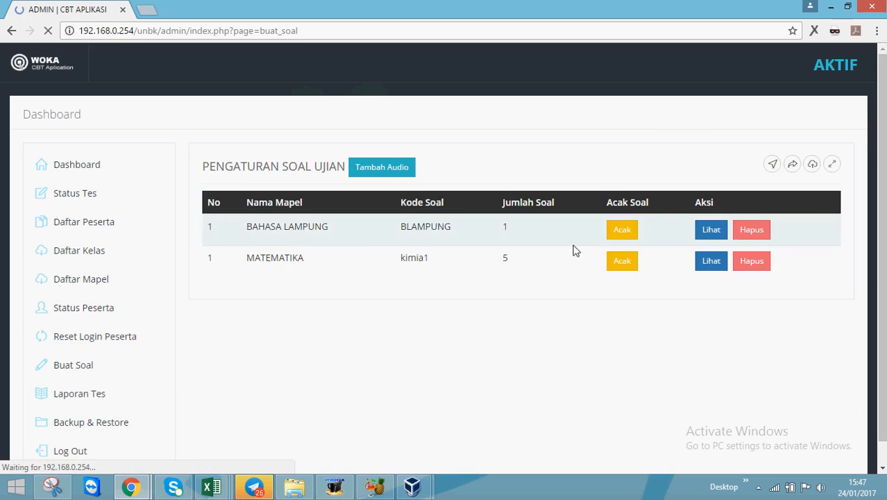
pyautogui.click(711, 261)
pyautogui.scroll(-3, 574, 345)
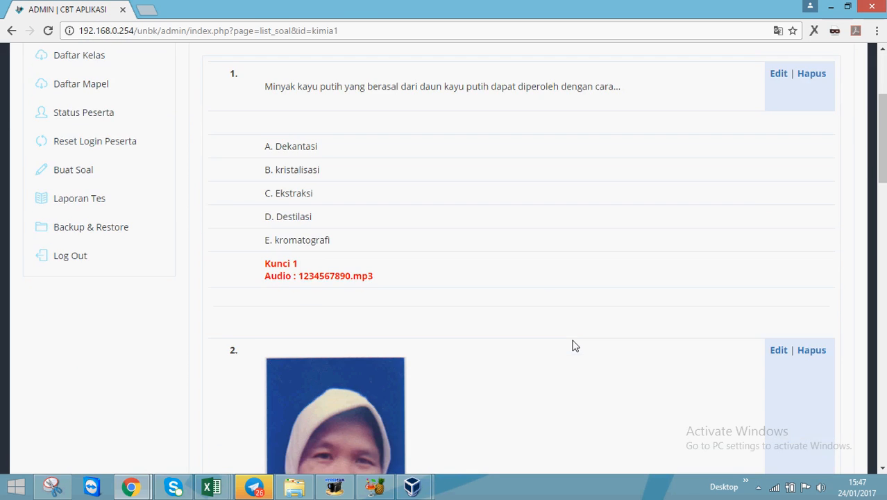
pyautogui.scroll(-3, 546, 369)
pyautogui.scroll(1, 733, 316)
pyautogui.click(780, 220)
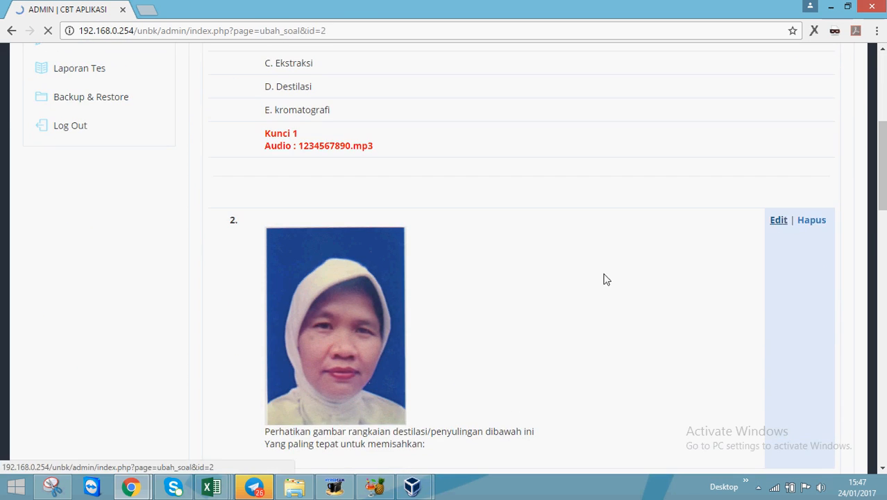
pyautogui.scroll(-15, 431, 269)
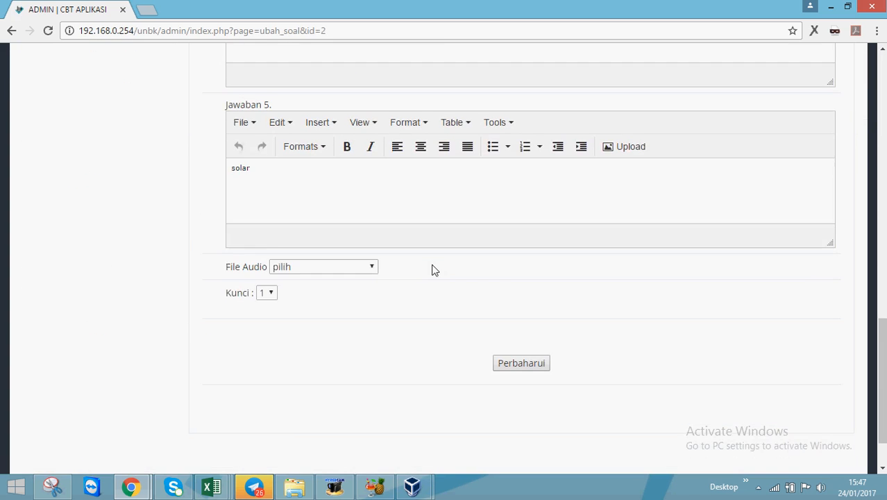
pyautogui.click(350, 200)
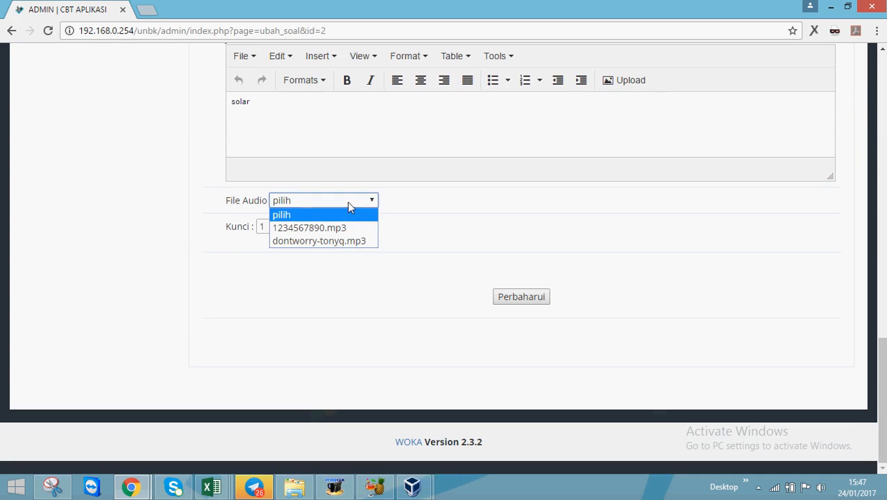
pyautogui.click(331, 241)
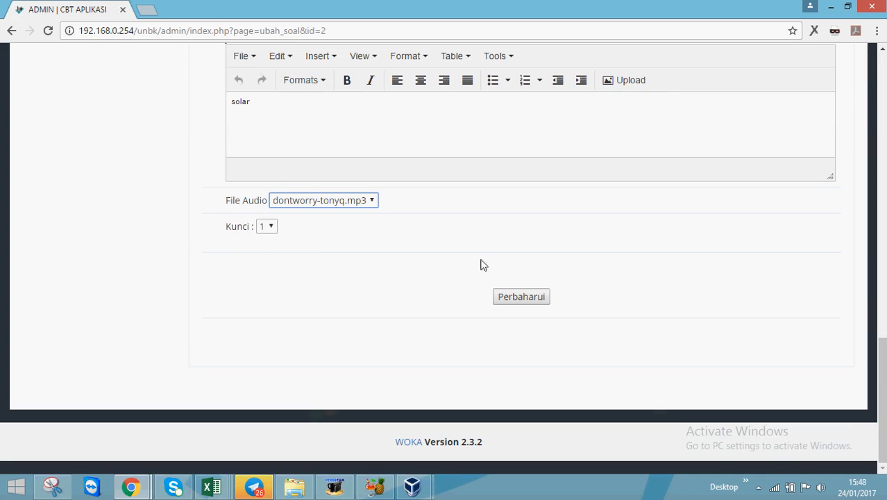
pyautogui.click(522, 297)
pyautogui.scroll(-2, 611, 291)
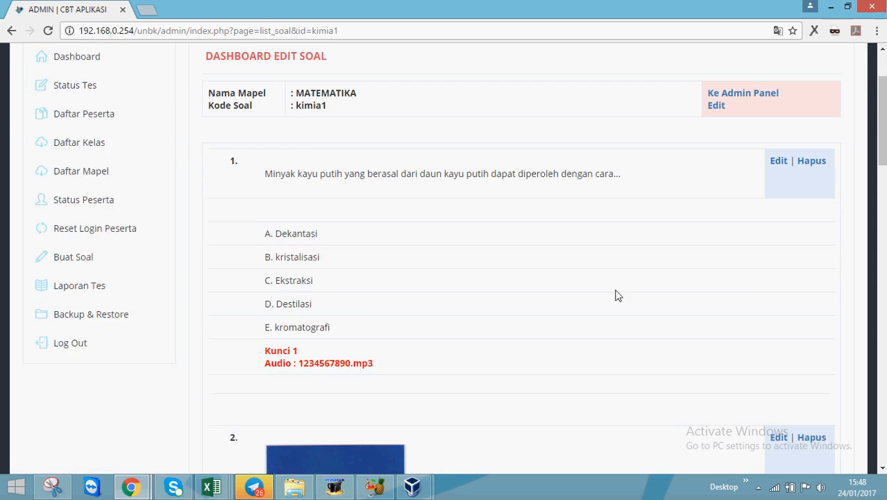
# Step: View the test report page with its Excel and PDF downloads and open the class data list
pyautogui.click(83, 260)
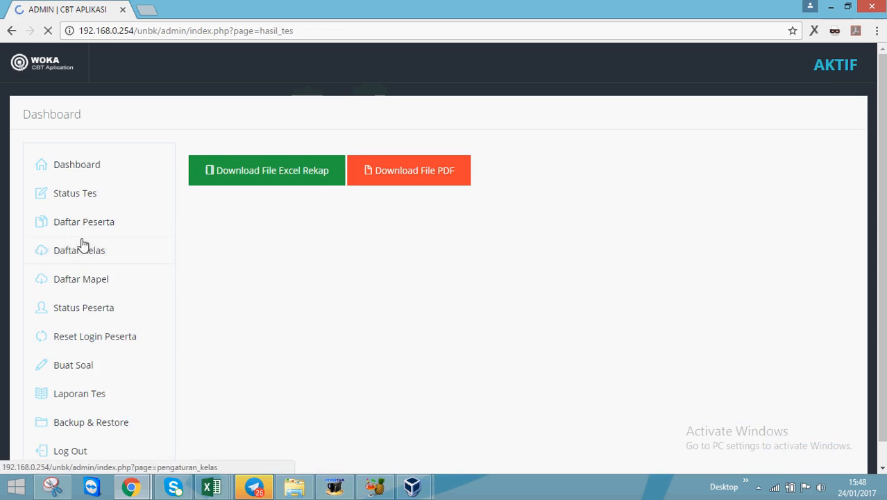
pyautogui.click(82, 248)
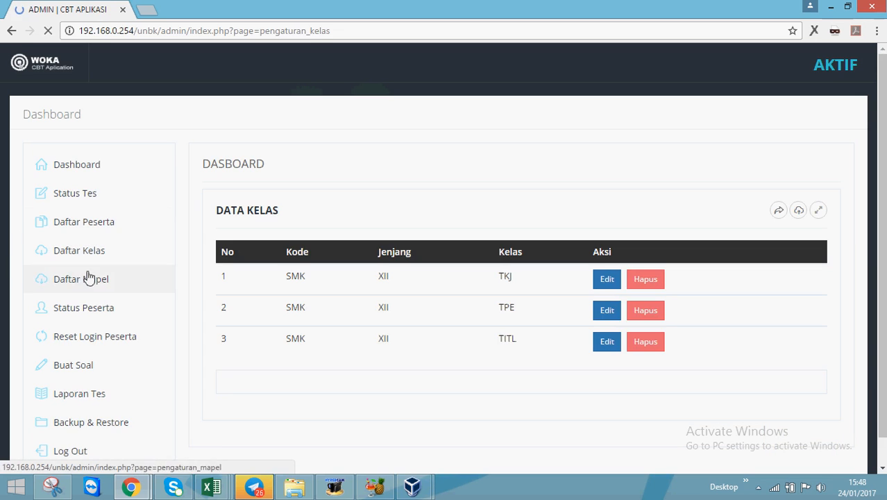
# Step: View the Backup & Restore page and delete the BAHASA ARAB entry from the exam schedule list
pyautogui.click(103, 421)
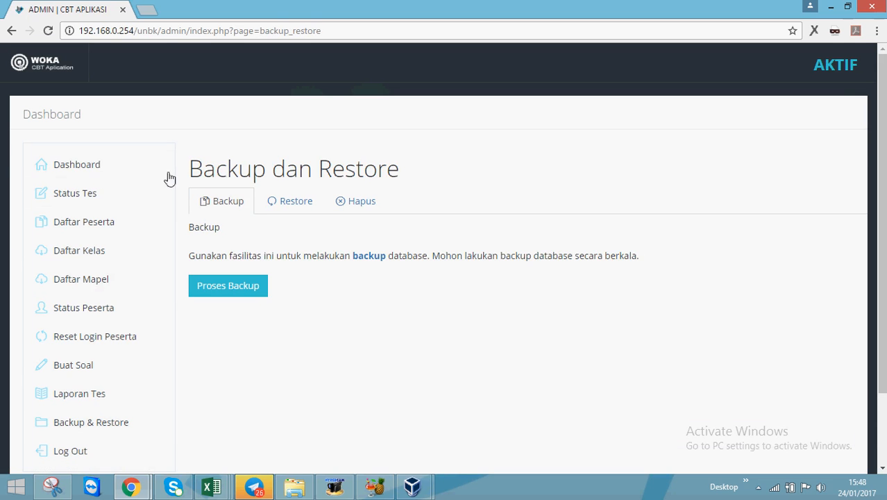
pyautogui.click(95, 196)
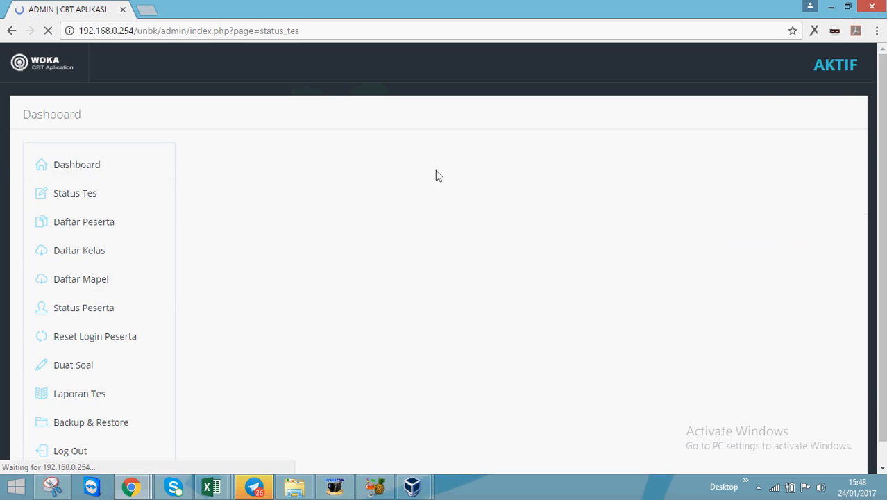
pyautogui.click(695, 229)
pyautogui.click(511, 111)
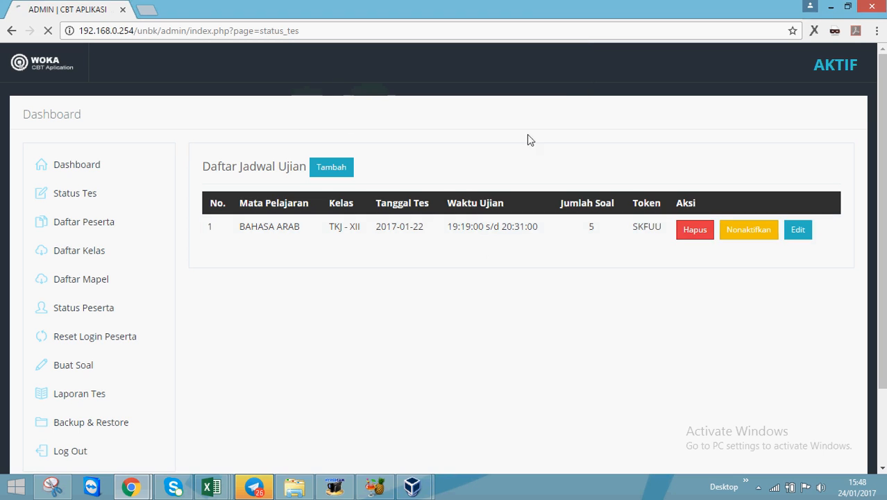
# Step: Add an exam schedule for BAHASA INGGRIS PARIWISATA with class SMK - XII - TKJ and question group kimia1
pyautogui.click(331, 167)
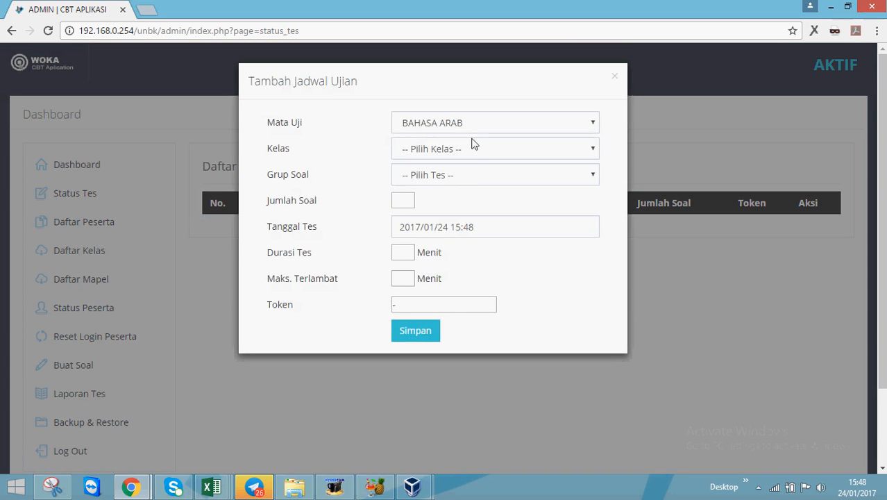
pyautogui.click(470, 124)
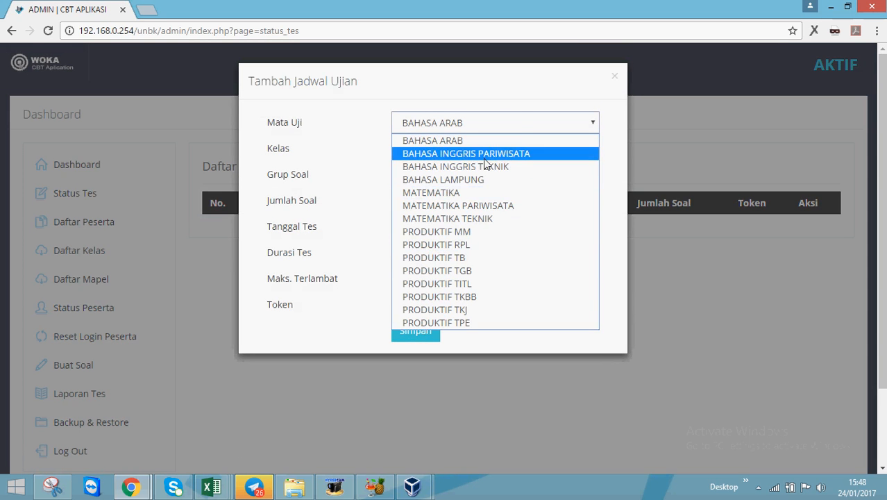
pyautogui.click(484, 154)
pyautogui.click(459, 148)
pyautogui.click(458, 178)
pyautogui.click(456, 175)
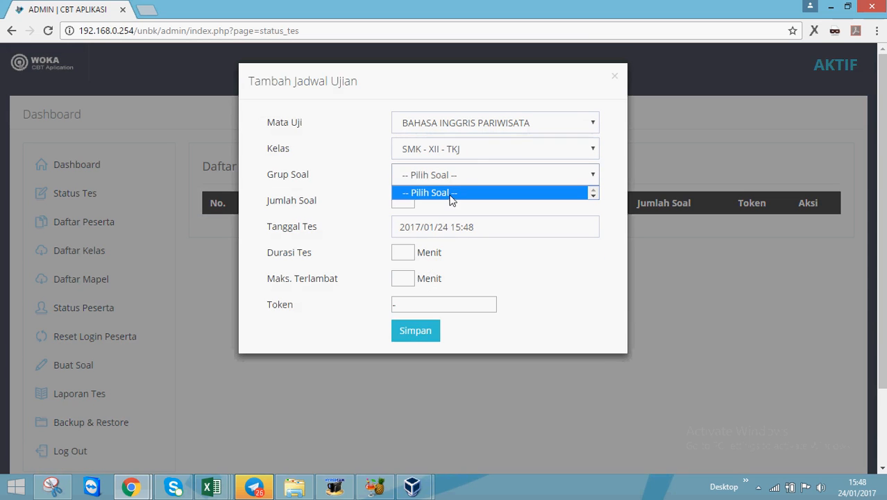
pyautogui.click(452, 176)
pyautogui.click(452, 176)
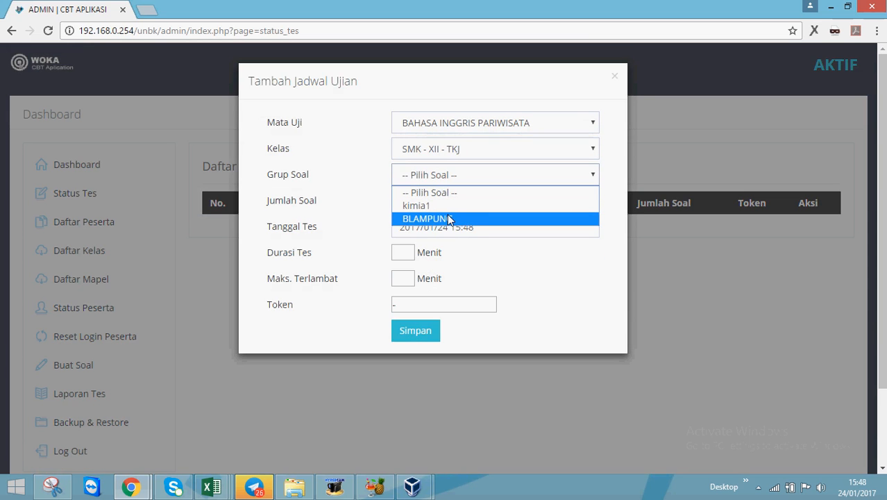
pyautogui.click(451, 206)
# Step: Set the new schedule to 5 questions, 120 minutes duration and 120 minutes maximum lateness, and save it
pyautogui.click(406, 204)
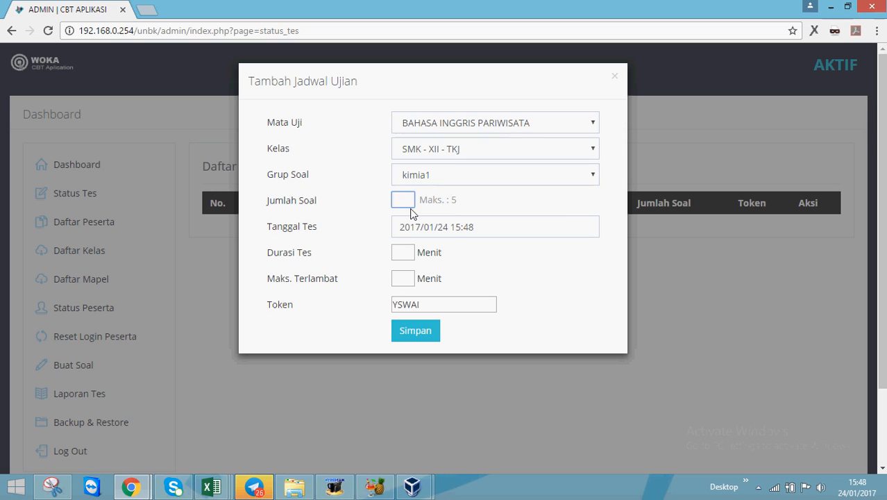
pyautogui.click(403, 254)
pyautogui.write('120')
pyautogui.press('Tab')
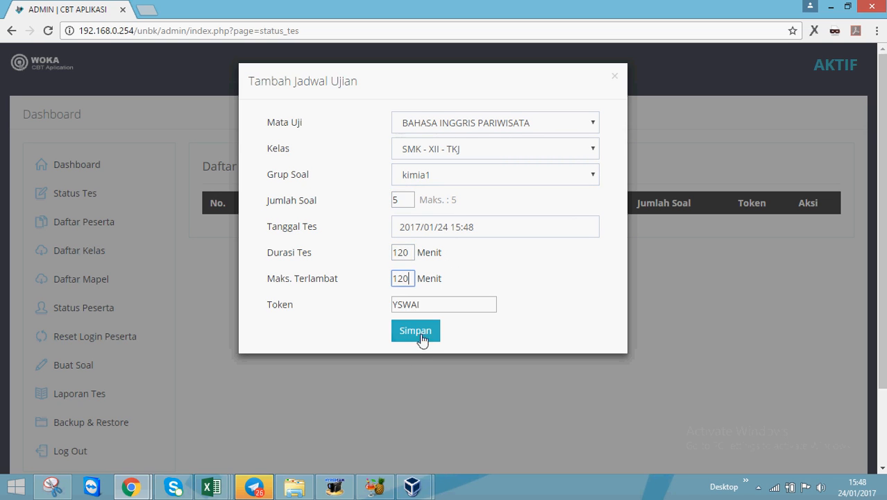
pyautogui.click(416, 331)
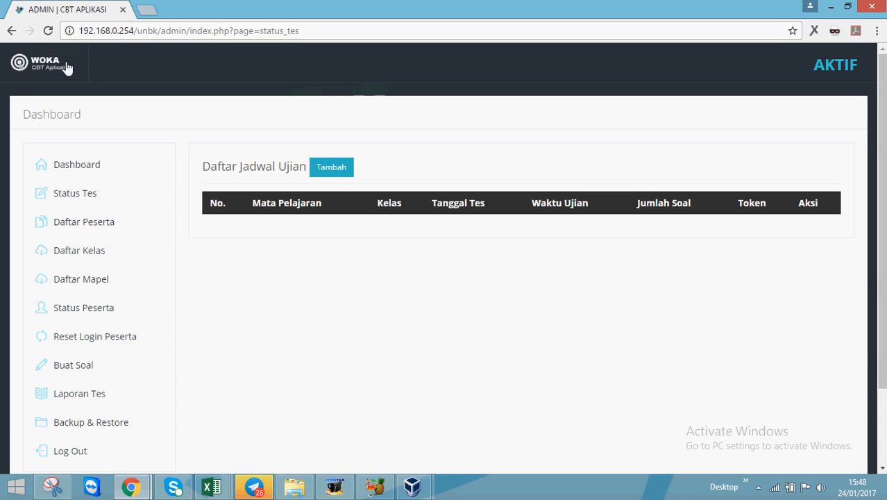
# Step: Open the participant exam site at 192.168.0.254/unbk/ in a new browser tab
pyautogui.click(143, 9)
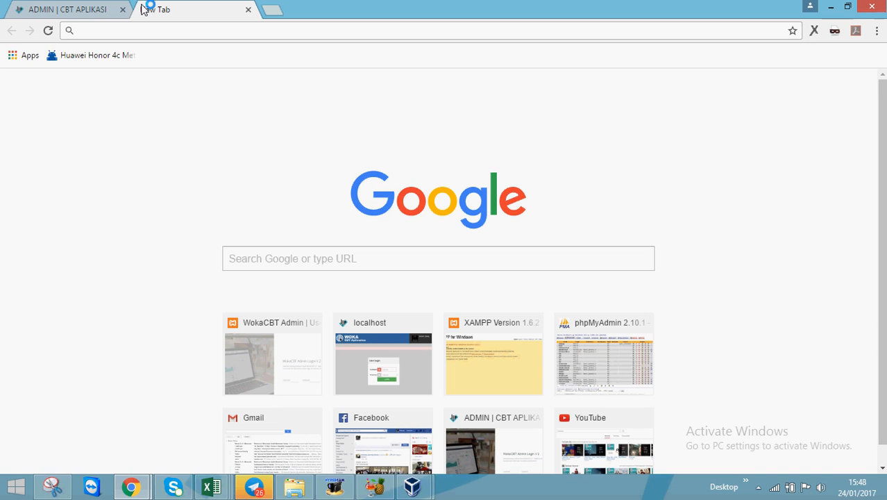
pyautogui.write('192')
pyautogui.press('Down')
pyautogui.press('Down')
pyautogui.press('Down')
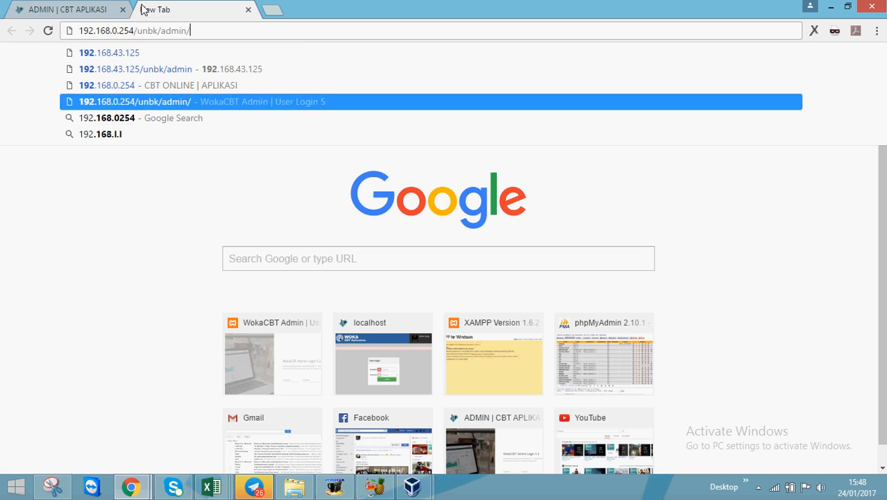
pyautogui.press('BackSpace')
pyautogui.press('BackSpace')
pyautogui.press('BackSpace')
pyautogui.press('BackSpace')
pyautogui.press('BackSpace')
pyautogui.press('BackSpace')
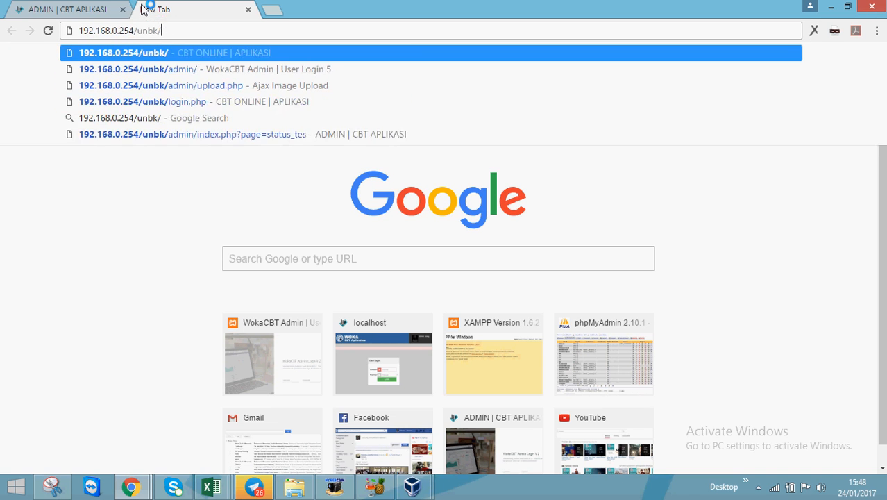
pyautogui.press('Return')
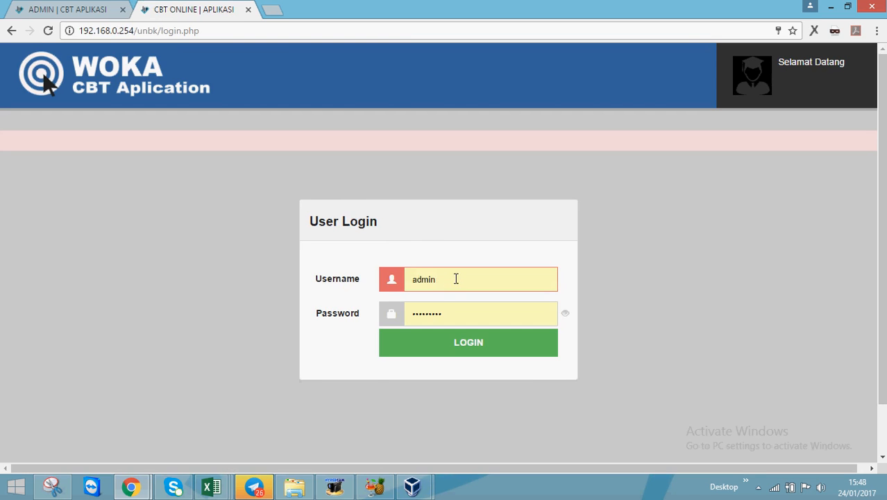
# Step: Log in to the exam site with the participant's username and password
pyautogui.moveTo(455, 278); pyautogui.dragTo(386, 282)
pyautogui.write('A1')
pyautogui.press('Tab')
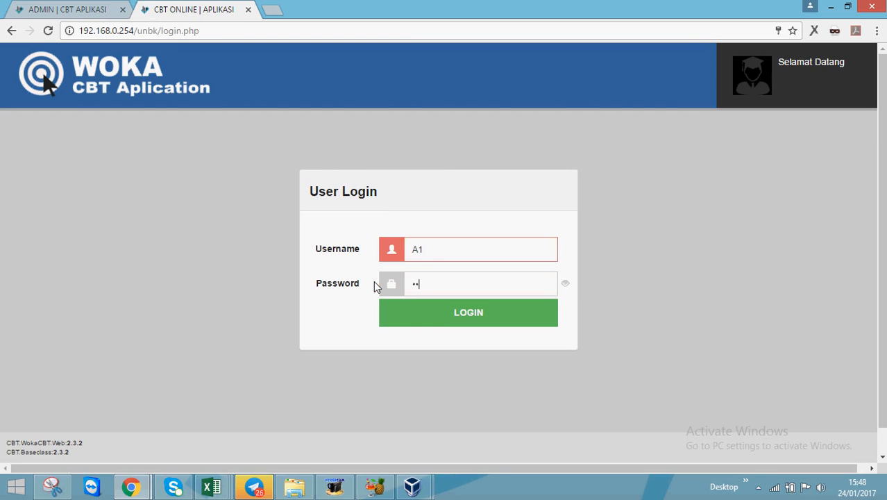
pyautogui.click(462, 327)
# Step: Copy the exam token from the admin schedule list, enter it on the participant confirmation page and submit
pyautogui.scroll(-2, 465, 314)
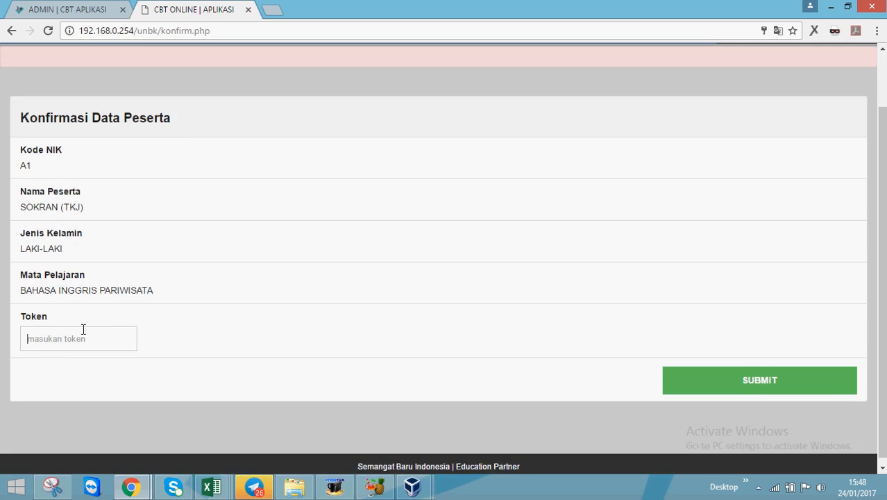
pyautogui.click(66, 7)
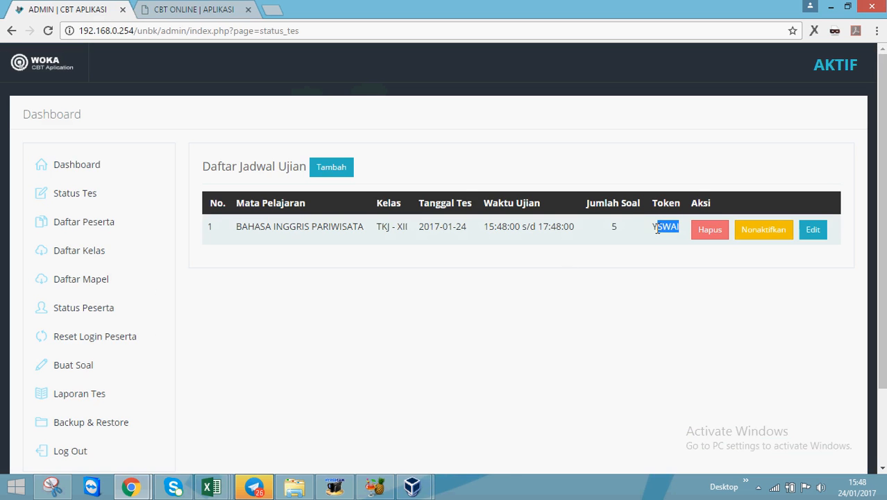
pyautogui.click(196, 7)
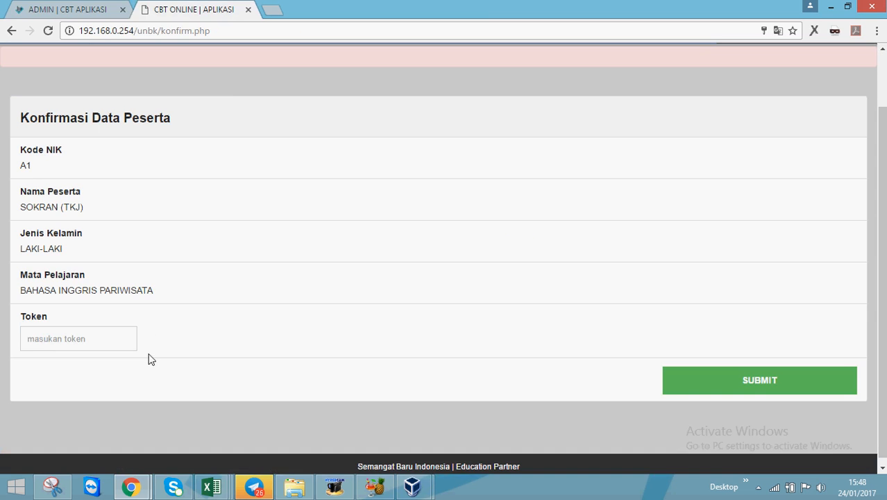
pyautogui.write('YEXANU')
pyautogui.click(737, 387)
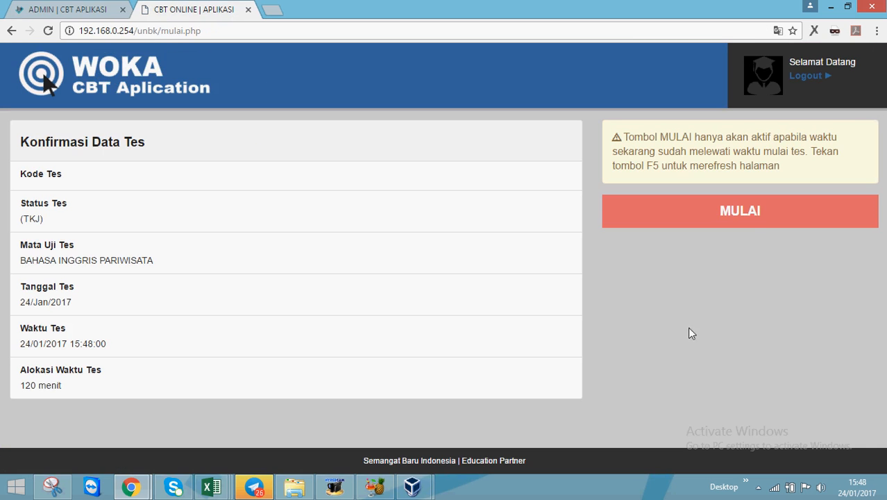
# Step: Start the test and play the listening audio of question 1, skipping ahead in the track
pyautogui.click(741, 222)
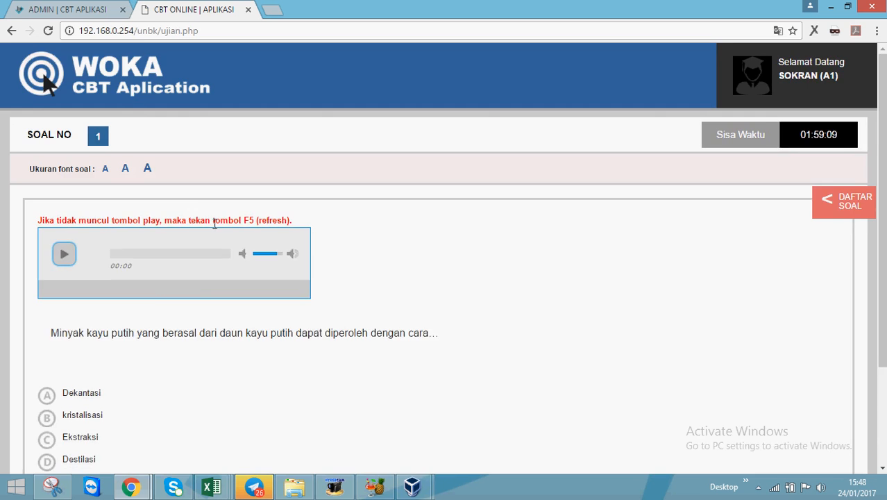
pyautogui.scroll(-2, 283, 277)
pyautogui.click(65, 157)
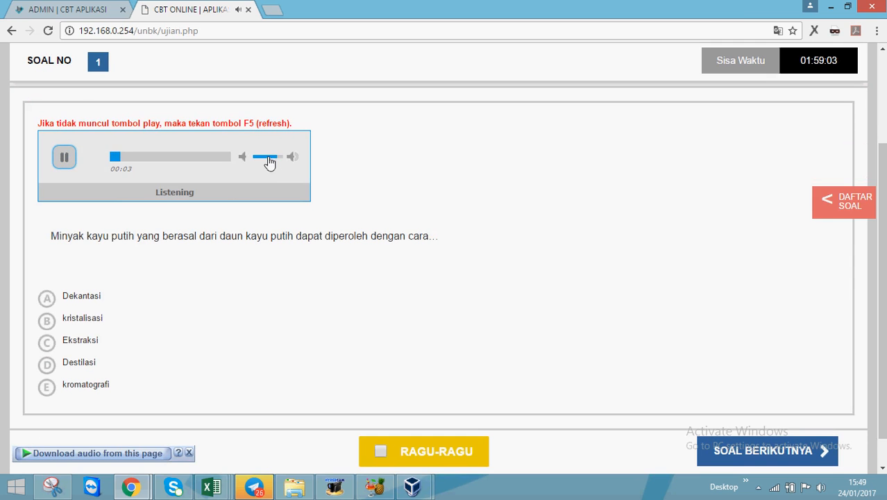
pyautogui.click(134, 158)
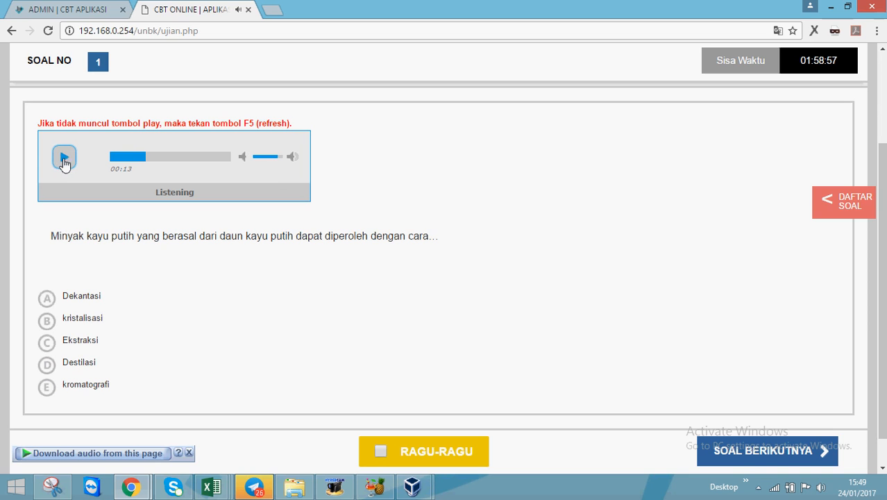
# Step: Open the question list, answer question 1 with option A (Dekantasi) and go on to question 2
pyautogui.click(823, 203)
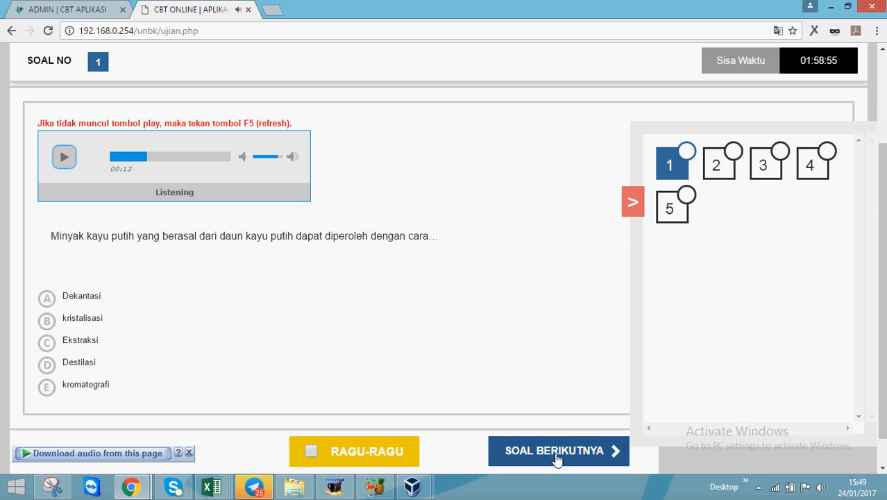
pyautogui.click(45, 298)
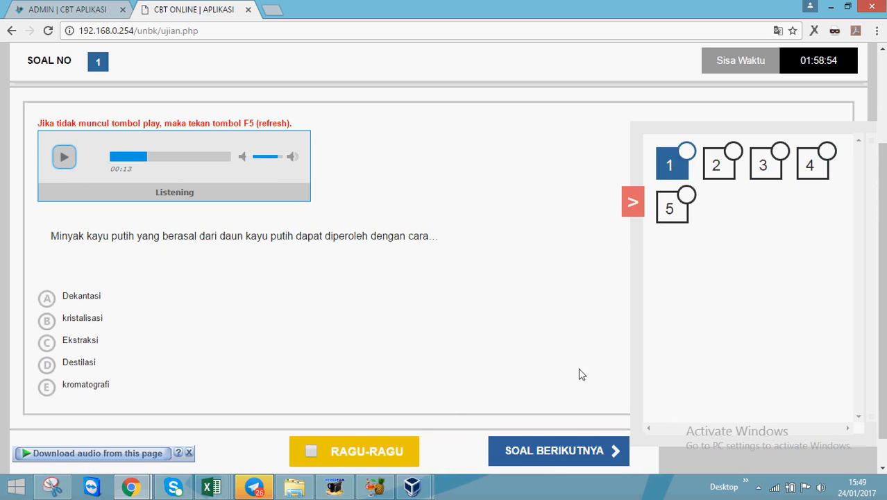
pyautogui.click(578, 450)
# Step: Play the listening audio of question 2 and answer the question with option A (minyak tanah)
pyautogui.scroll(-4, 640, 435)
pyautogui.scroll(2, 624, 418)
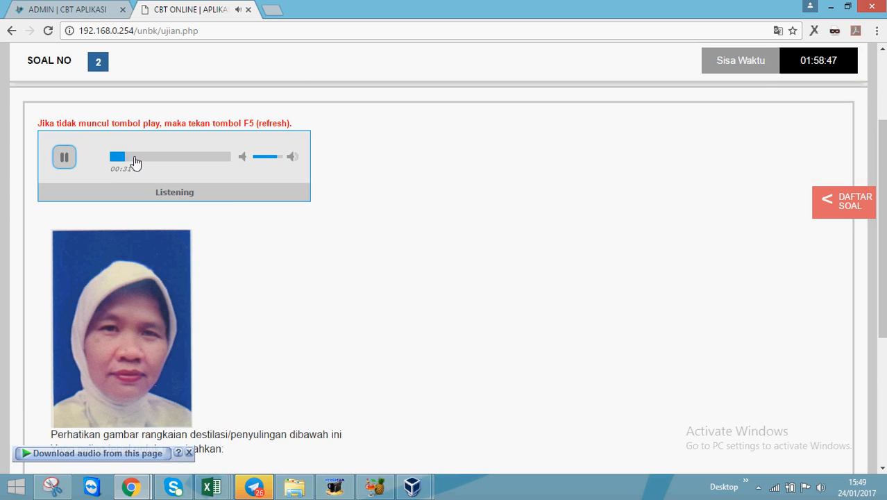
pyautogui.scroll(-4, 365, 281)
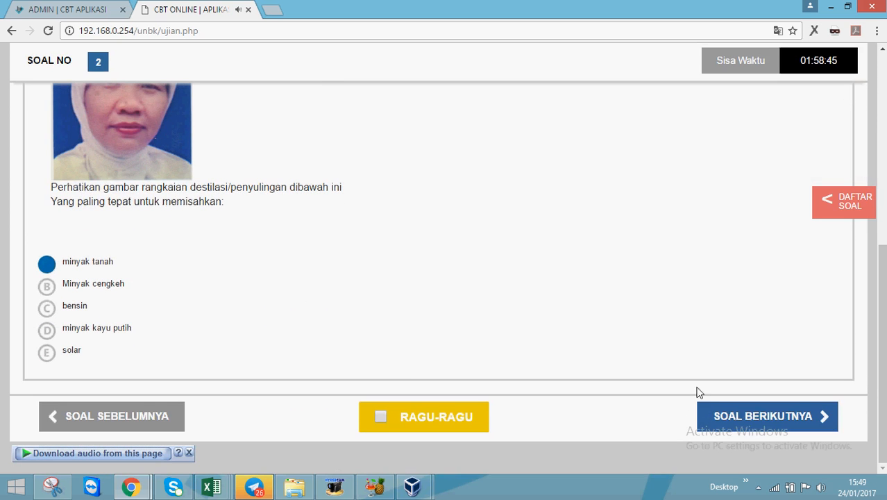
# Step: Advance through the remaining questions to question 5, answering questions 3 and 5 with option A
pyautogui.click(743, 420)
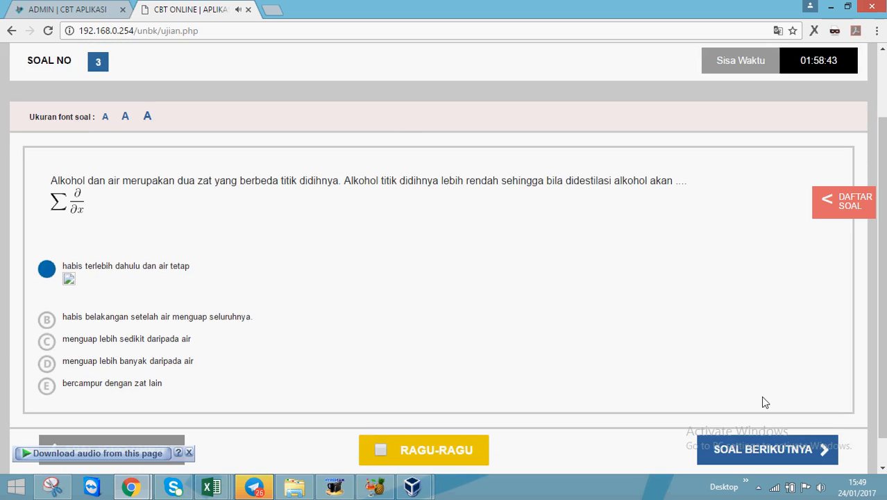
pyautogui.click(763, 448)
pyautogui.click(764, 448)
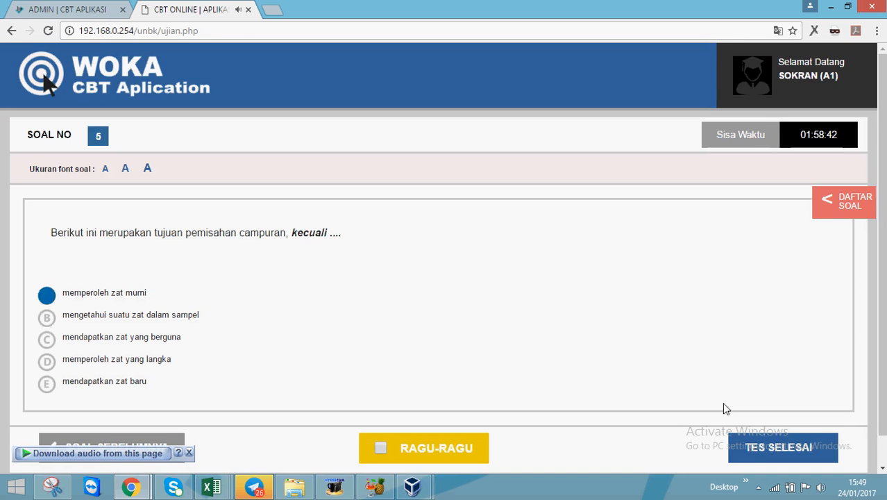
# Step: End the test and tick the confirmation to finish it
pyautogui.click(763, 448)
pyautogui.click(362, 217)
pyautogui.click(389, 274)
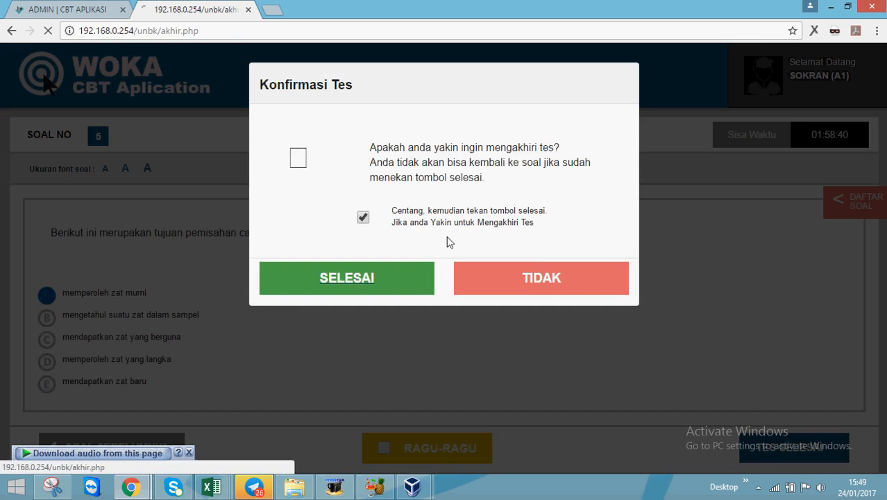
pyautogui.click(443, 302)
# Step: Request the test report in the admin panel, log back in as administrator and open the dashboard
pyautogui.click(62, 8)
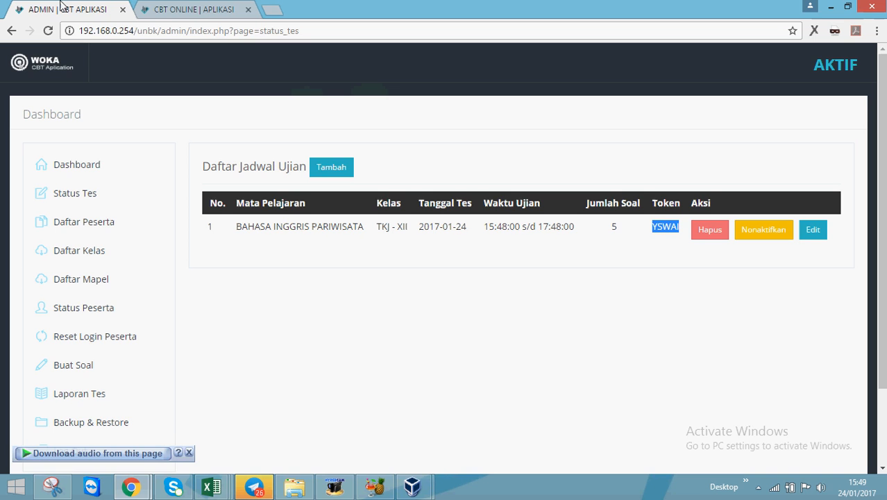
pyautogui.click(113, 386)
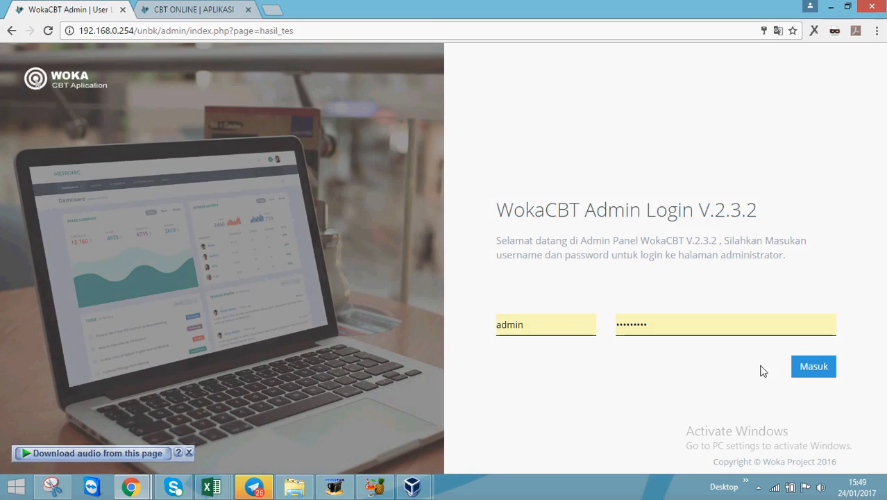
pyautogui.click(813, 367)
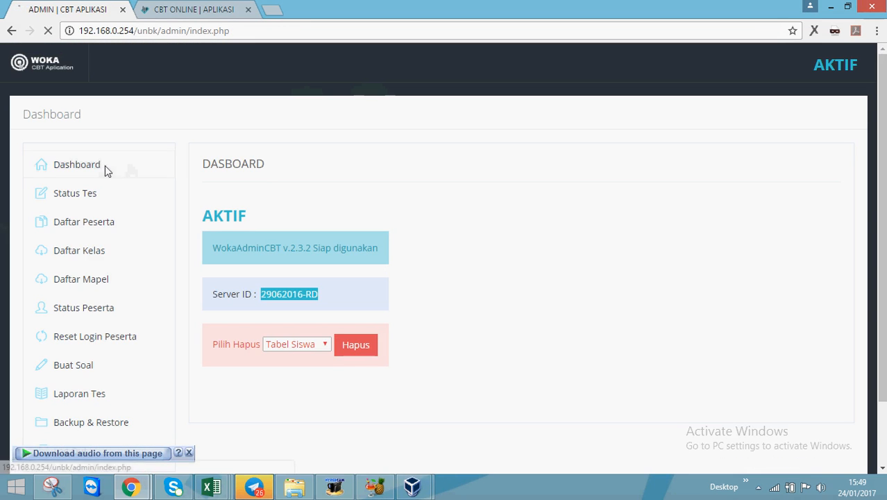
pyautogui.click(105, 165)
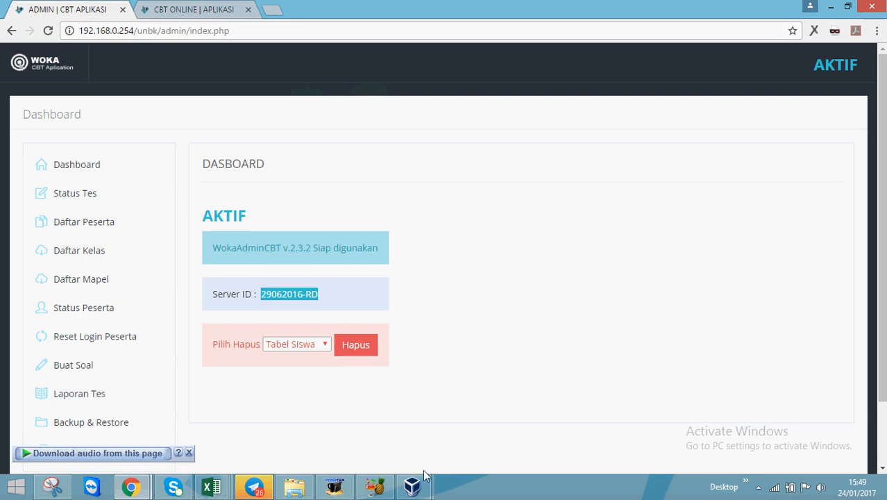
pyautogui.click(334, 485)
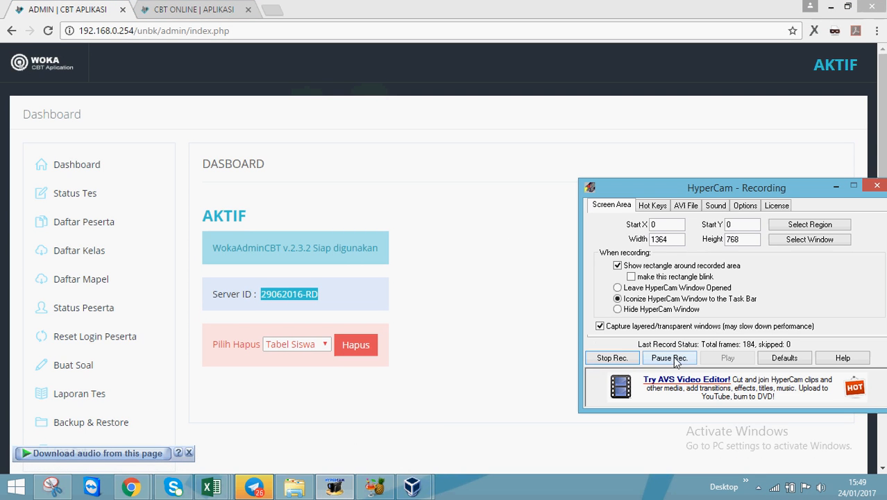